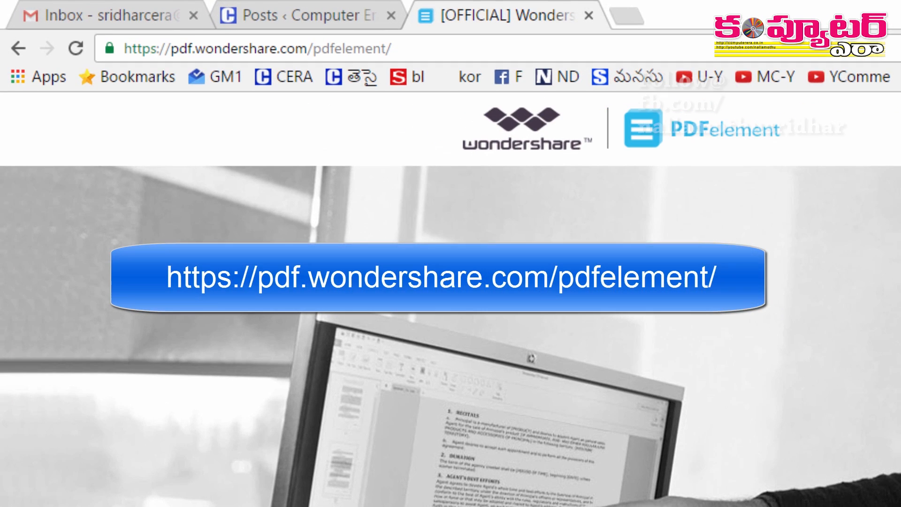
{"action": "left_click", "coordinate": [382, 49]}
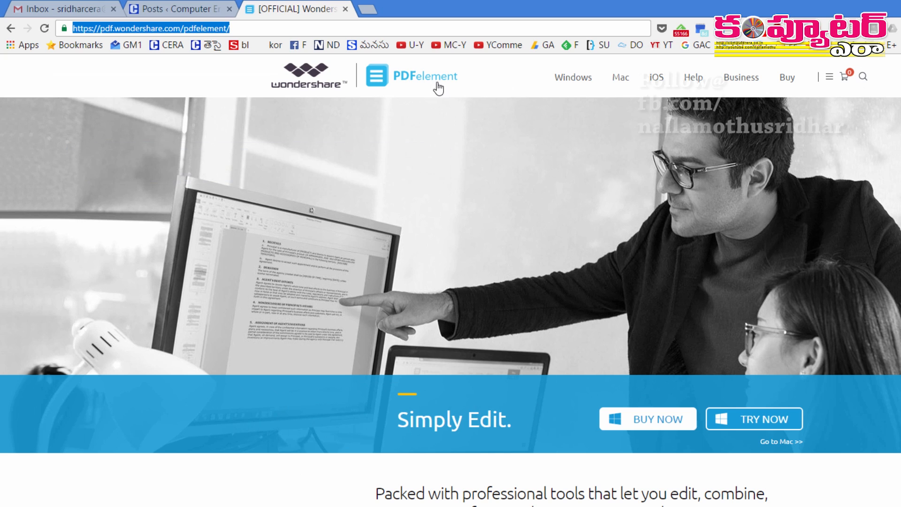
{"action": "scroll", "coordinate": [705, 391], "scroll_direction": "down", "scroll_amount": 3}
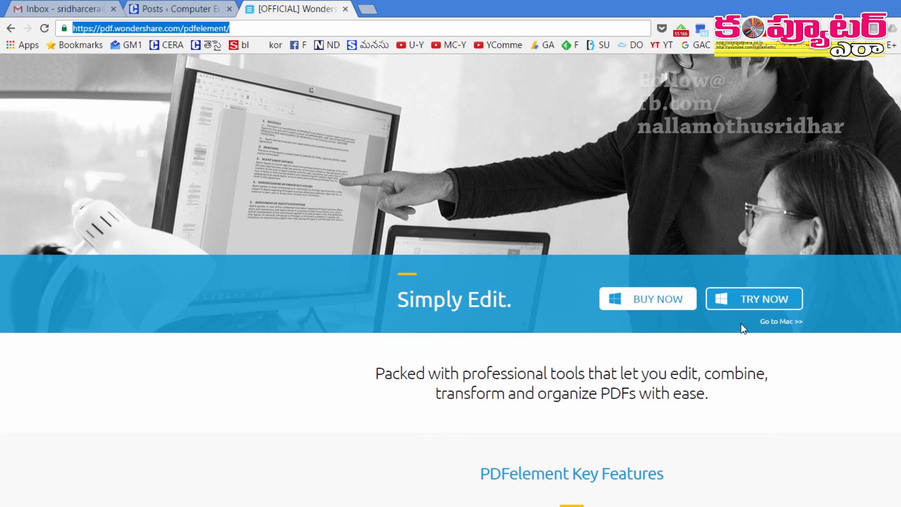
{"action": "scroll", "coordinate": [772, 310], "scroll_direction": "down", "scroll_amount": 3}
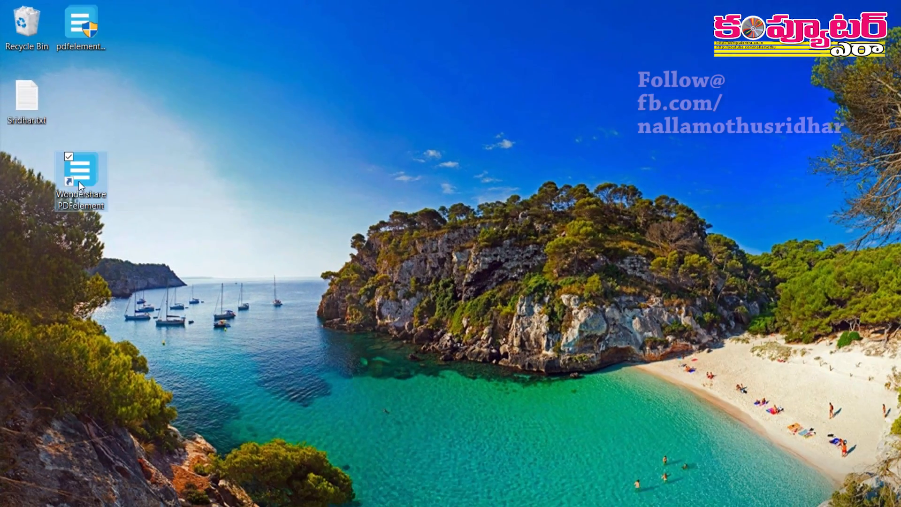
Switch to Wondershare PDFelement from the desktop and dismiss its User Guide window
{"action": "left_click", "coordinate": [128, 281]}
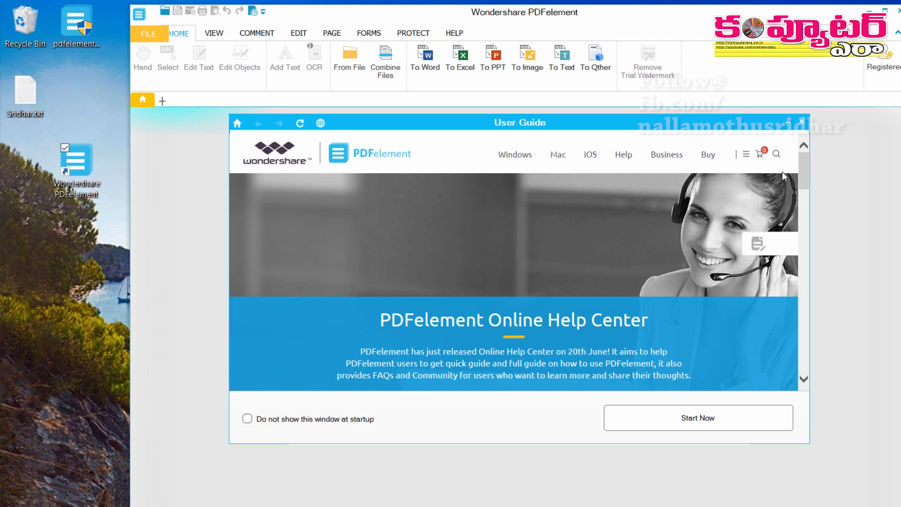
{"action": "left_click", "coordinate": [801, 122]}
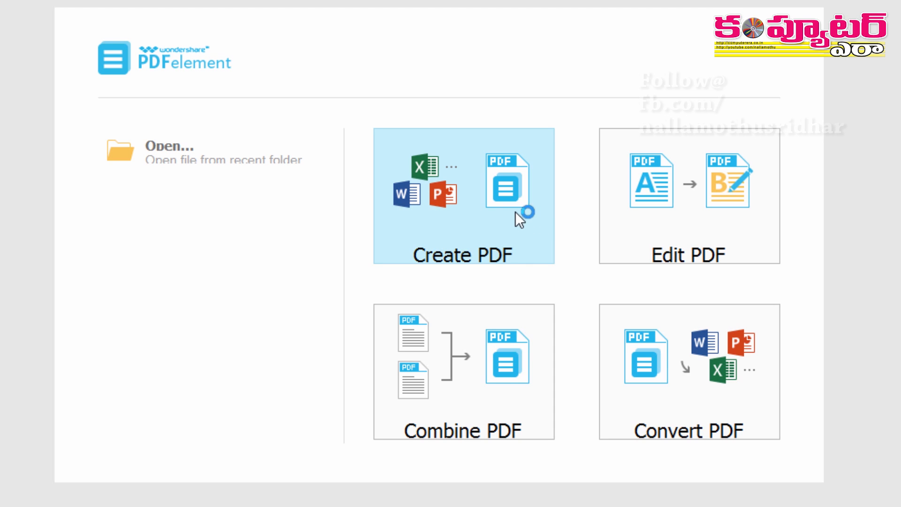
Create a PDF from the Desktop text file named after the author and finish the creation process
{"action": "left_click", "coordinate": [490, 232]}
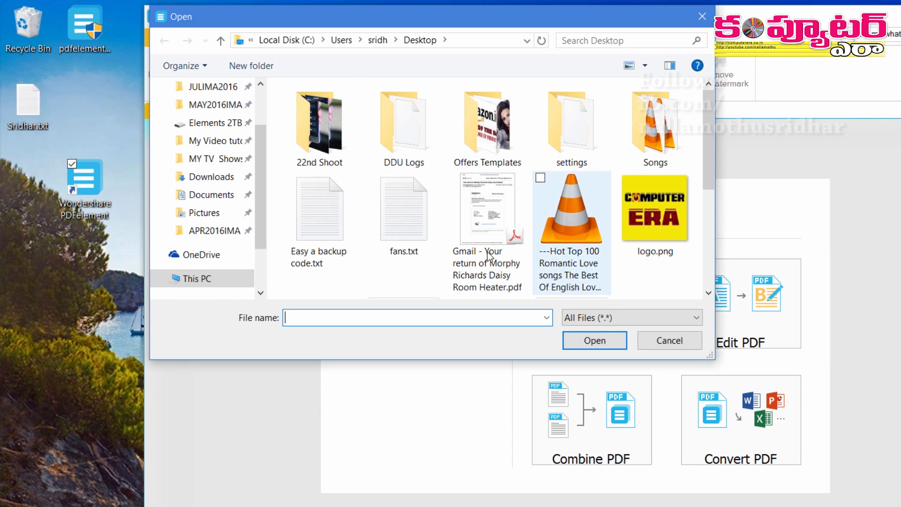
{"action": "scroll", "coordinate": [488, 256], "scroll_direction": "down", "scroll_amount": 5}
{"action": "left_click", "coordinate": [323, 246]}
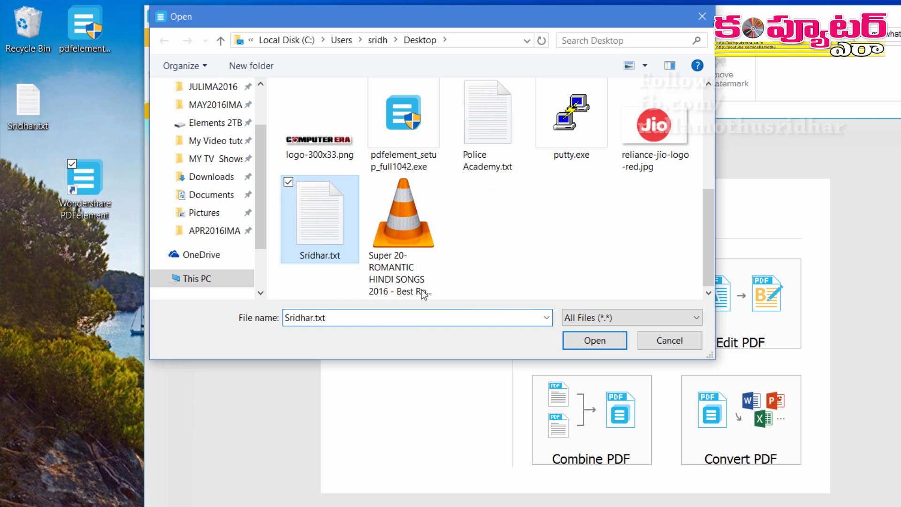
{"action": "left_click", "coordinate": [571, 341]}
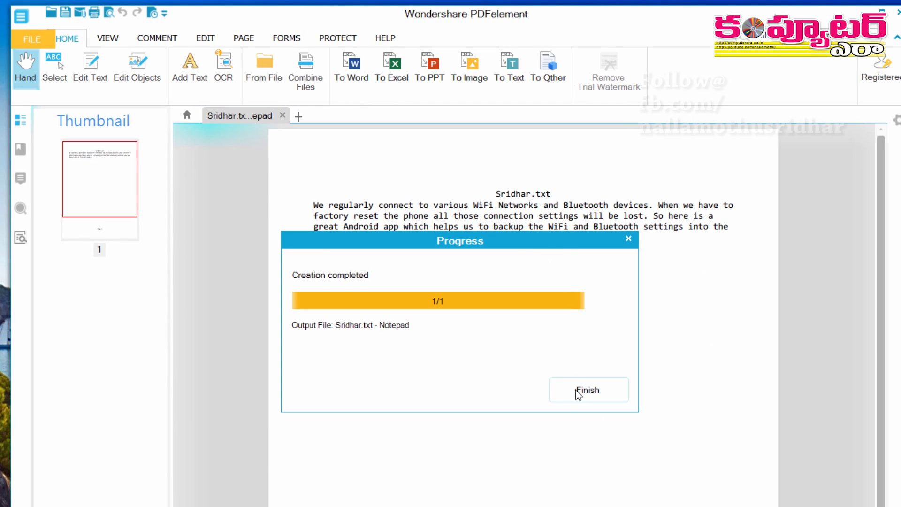
{"action": "left_click", "coordinate": [606, 395]}
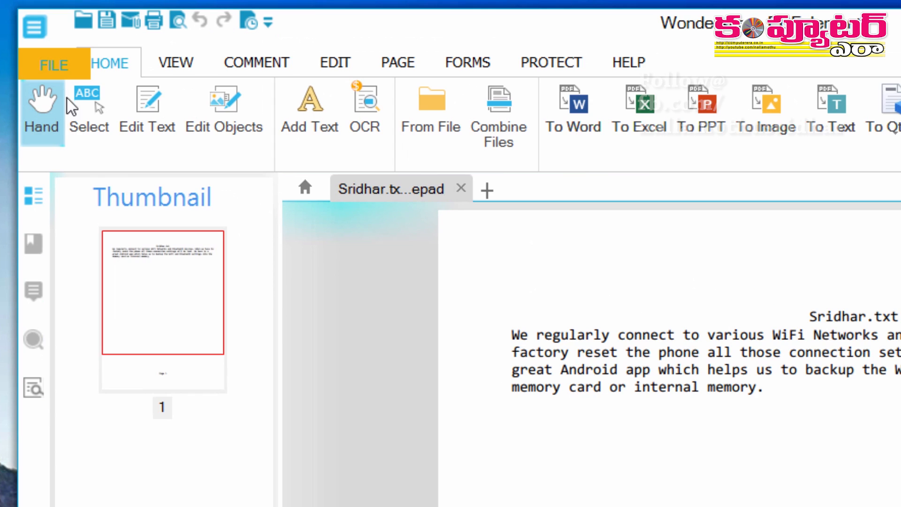
Save the new PDF to the Desktop folder, keeping the suggested file name
{"action": "left_click", "coordinate": [61, 68]}
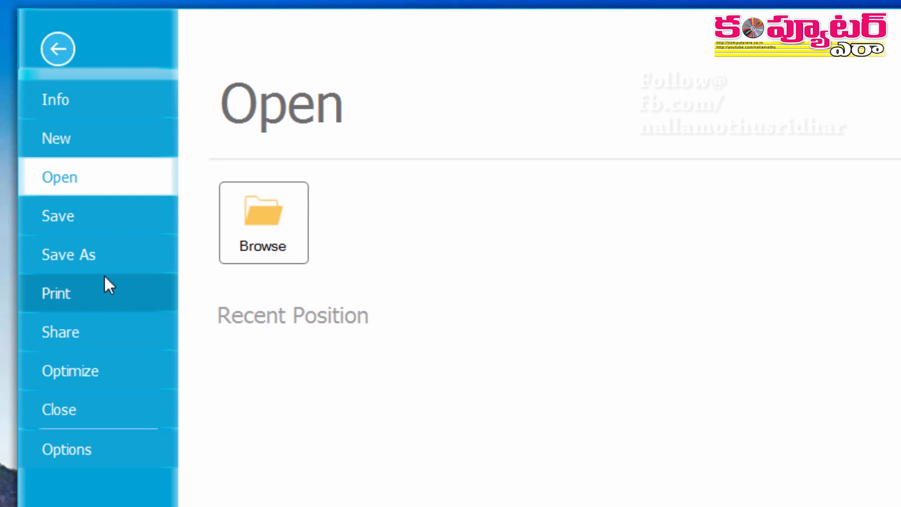
{"action": "left_click", "coordinate": [96, 260]}
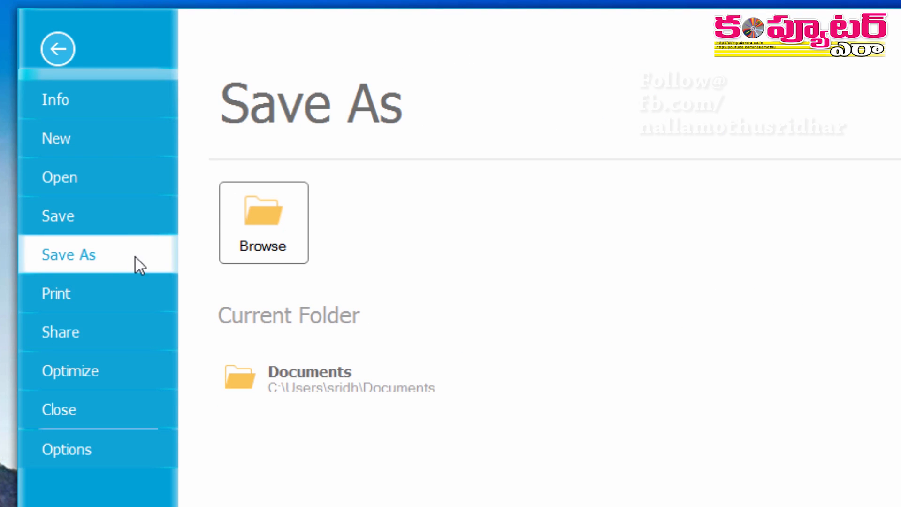
{"action": "left_click", "coordinate": [282, 248]}
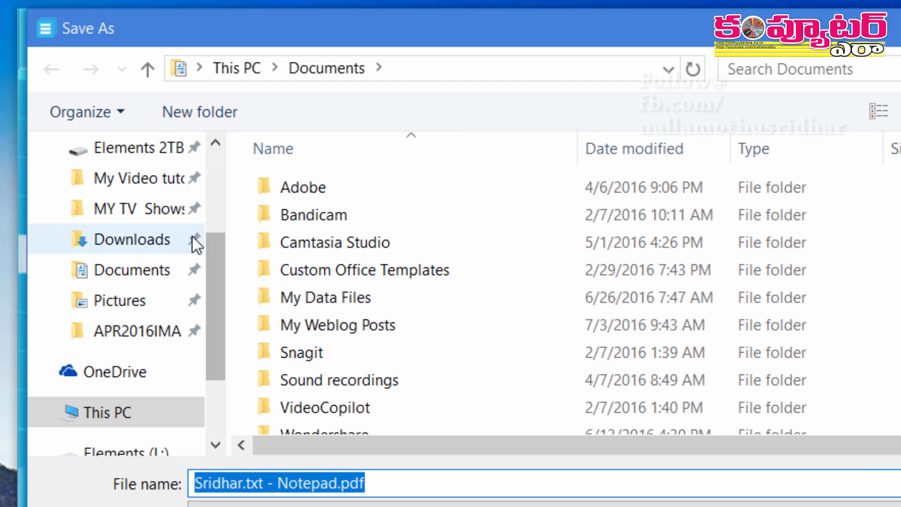
{"action": "scroll", "coordinate": [193, 236], "scroll_direction": "up", "scroll_amount": 3}
{"action": "left_click", "coordinate": [121, 201]}
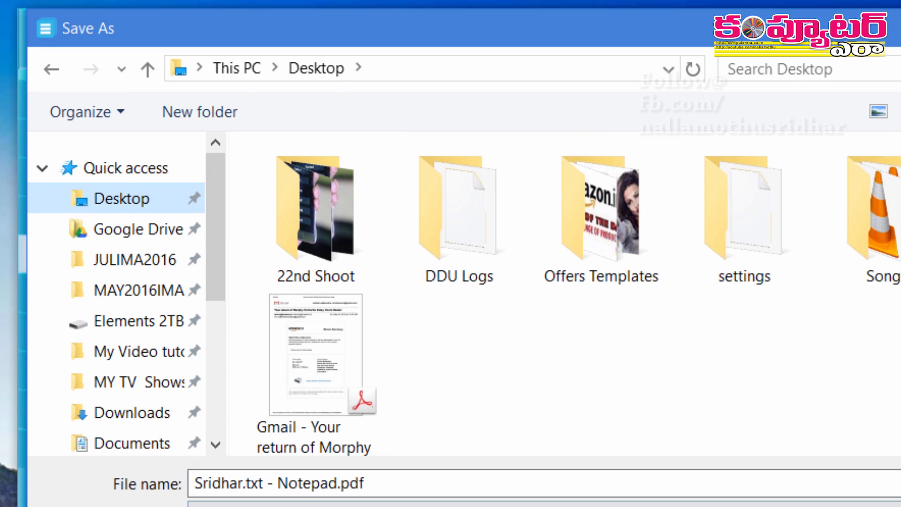
{"action": "key", "text": "Return"}
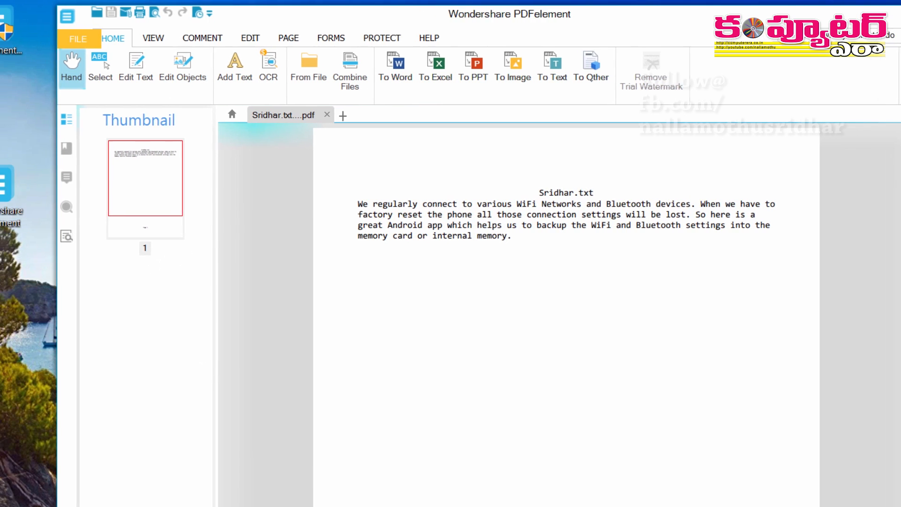
Open the saved PDF from the desktop in Adobe Acrobat to check its content, and close it again
{"action": "double_click", "coordinate": [29, 205]}
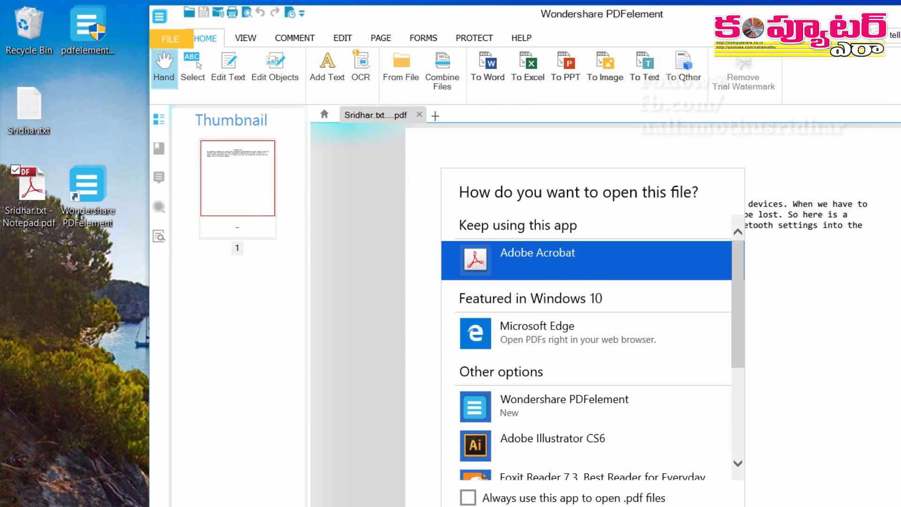
{"action": "left_click", "coordinate": [695, 506]}
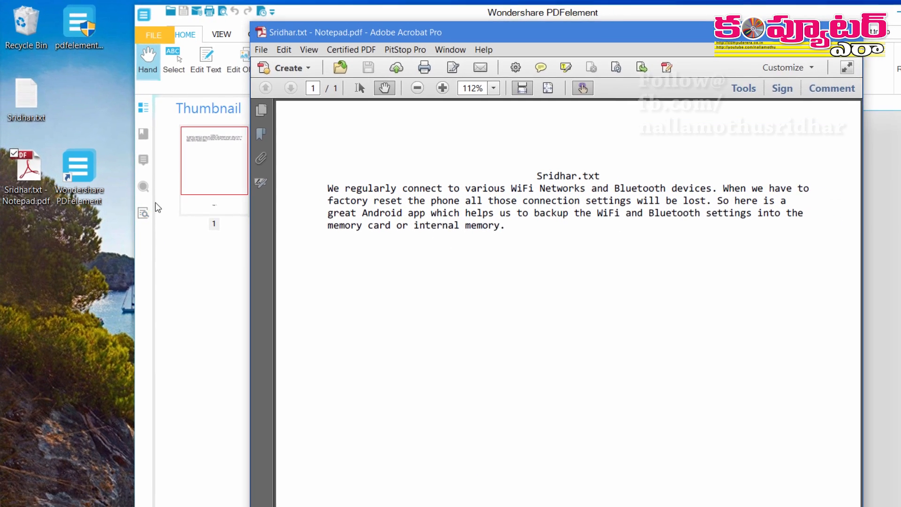
{"action": "left_click", "coordinate": [818, 29]}
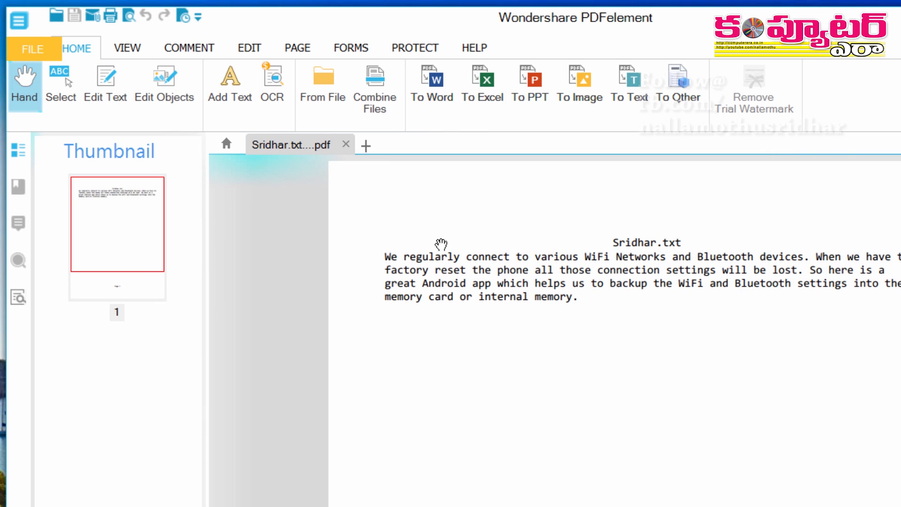
Underline and highlight the word "connect" in the paragraph's first line
{"action": "left_click", "coordinate": [66, 97]}
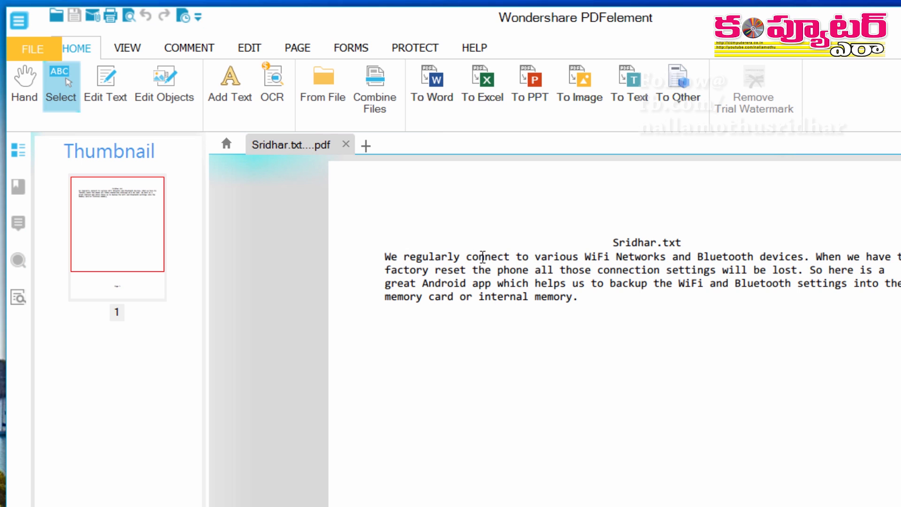
{"action": "left_click_drag", "start_coordinate": [516, 258], "coordinate": [465, 258]}
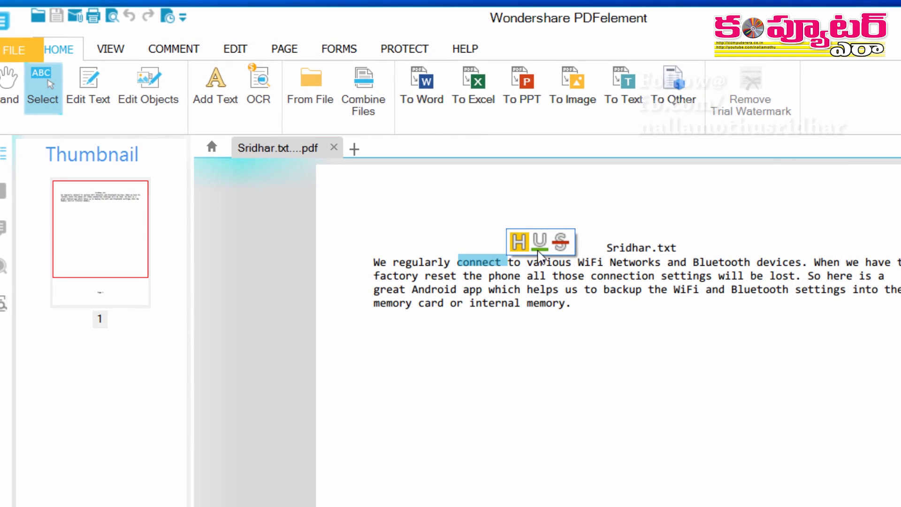
{"action": "left_click", "coordinate": [540, 246]}
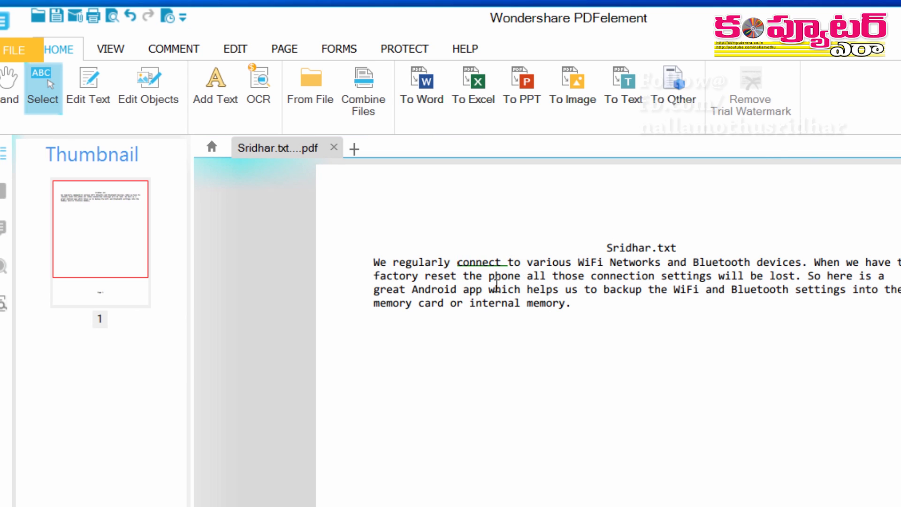
{"action": "left_click_drag", "start_coordinate": [459, 265], "coordinate": [507, 264]}
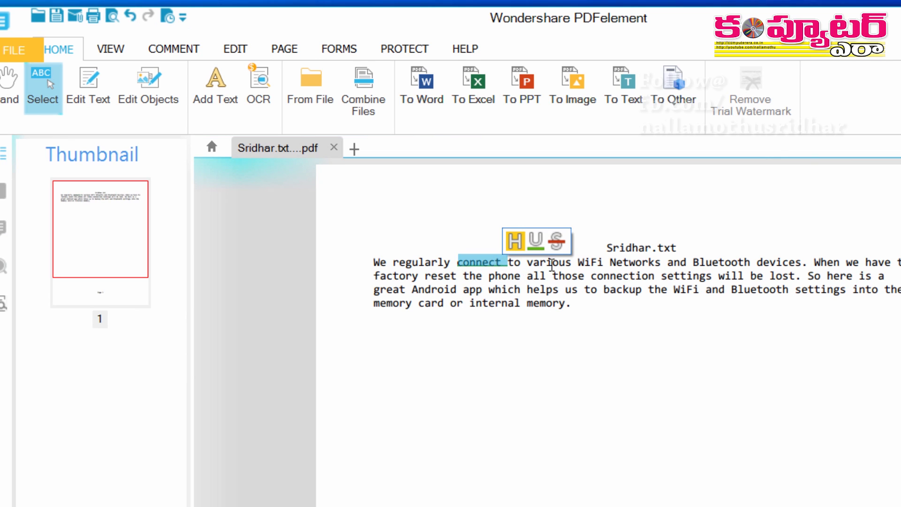
{"action": "left_click", "coordinate": [518, 246]}
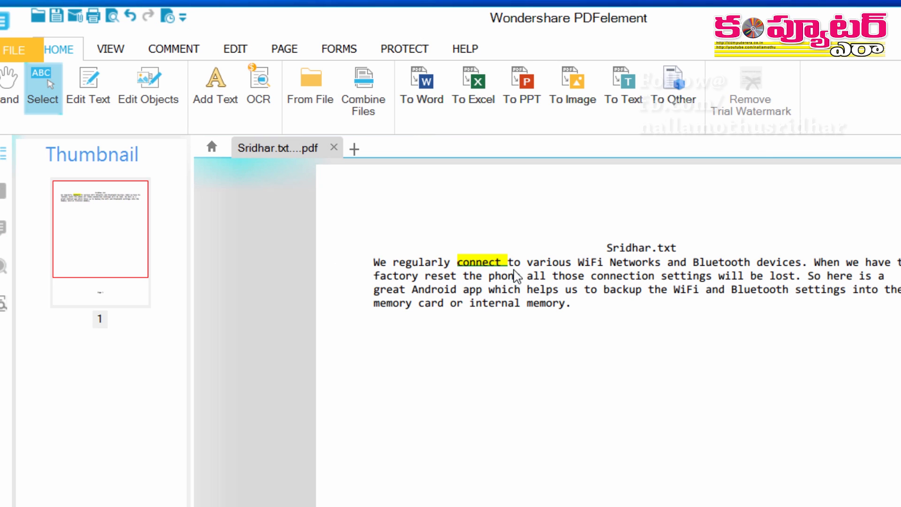
Edit the paragraph text to append the author's full name after "memory card or internal memory."
{"action": "left_click", "coordinate": [104, 104]}
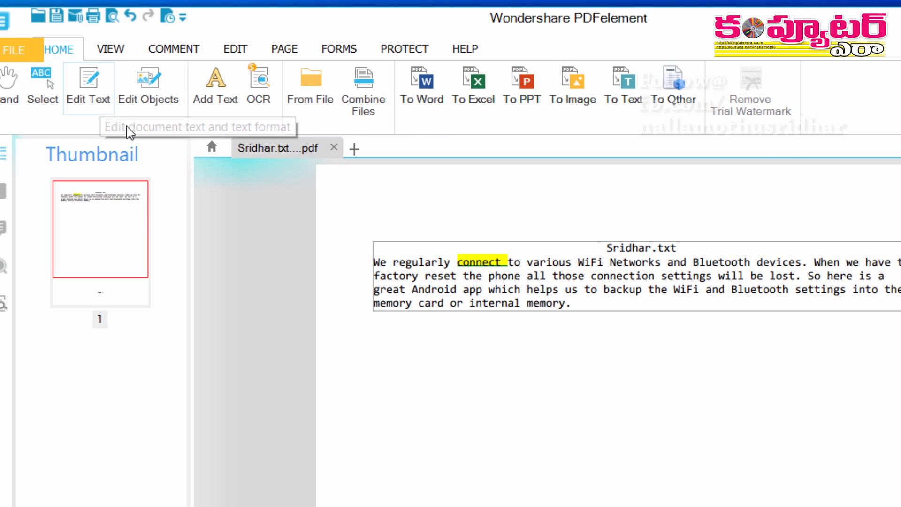
{"action": "left_click_drag", "start_coordinate": [573, 262], "coordinate": [623, 289]}
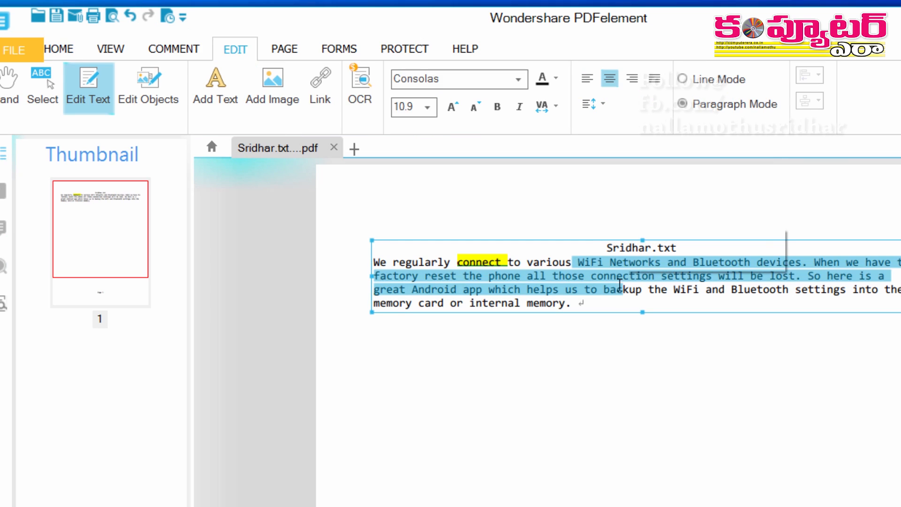
{"action": "left_click", "coordinate": [583, 304]}
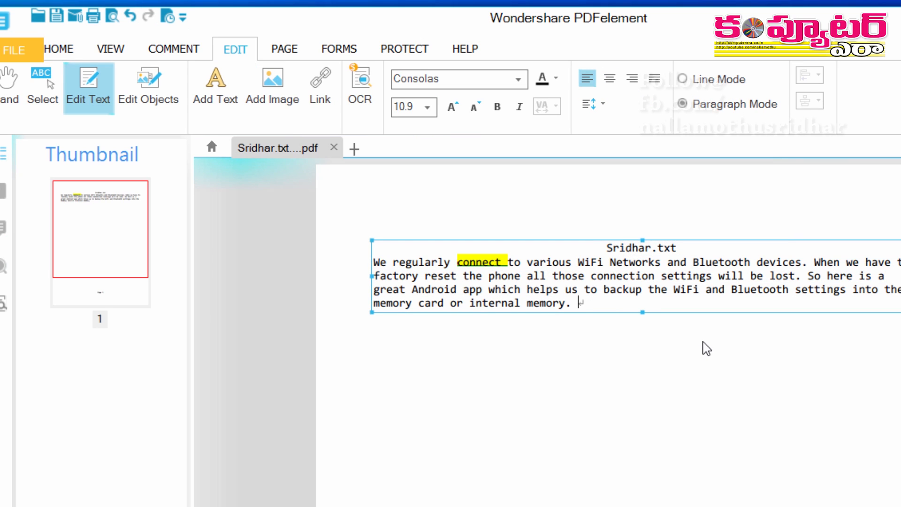
{"action": "type", "text": "Sr"}
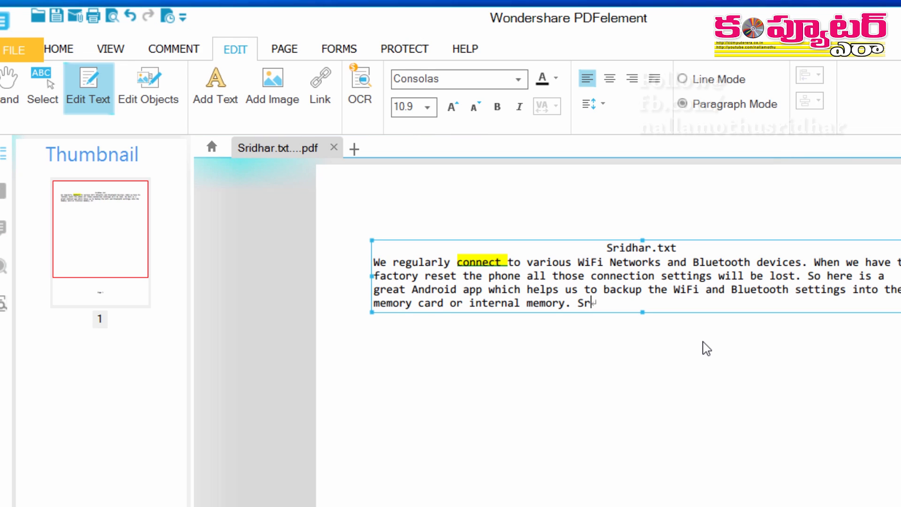
{"action": "type", "text": "idhar Nallamothu"}
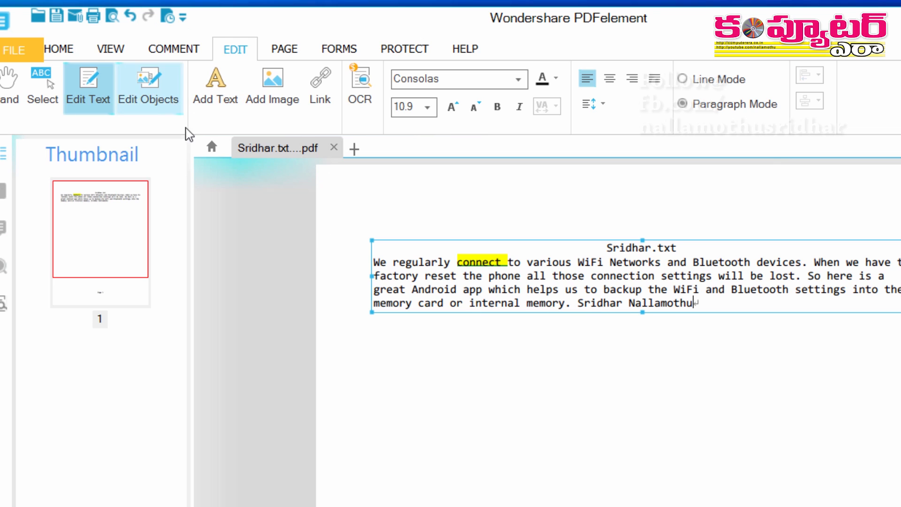
{"action": "left_click", "coordinate": [476, 377]}
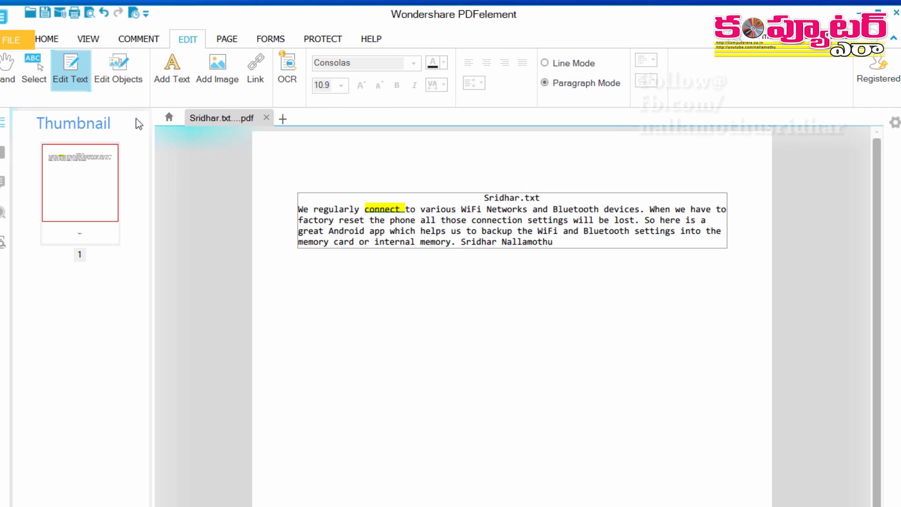
Add a separate text box below the paragraph reading "I'm adding additioinal text"
{"action": "left_click", "coordinate": [118, 77]}
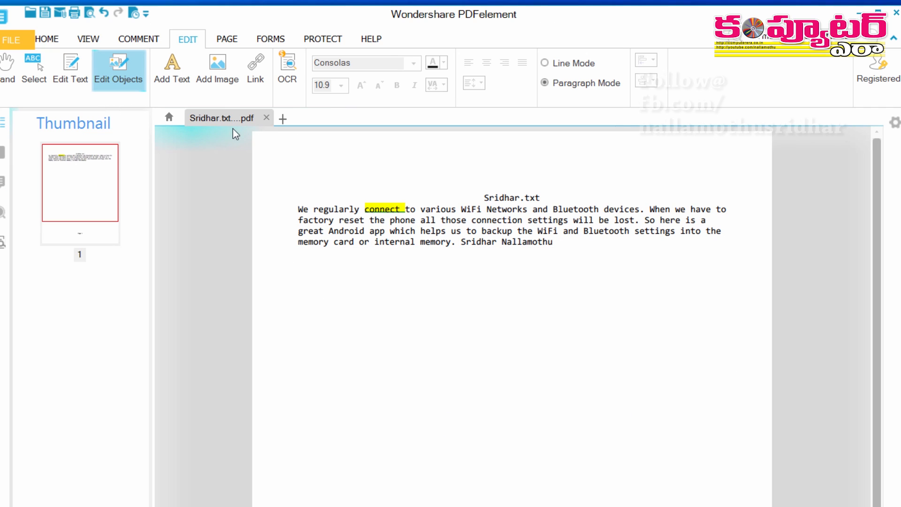
{"action": "left_click", "coordinate": [177, 81]}
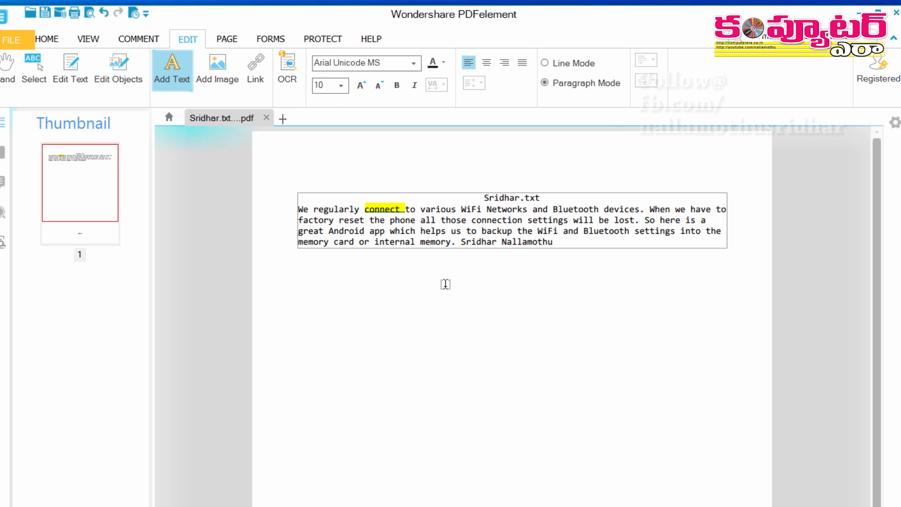
{"action": "key", "text": "Escape"}
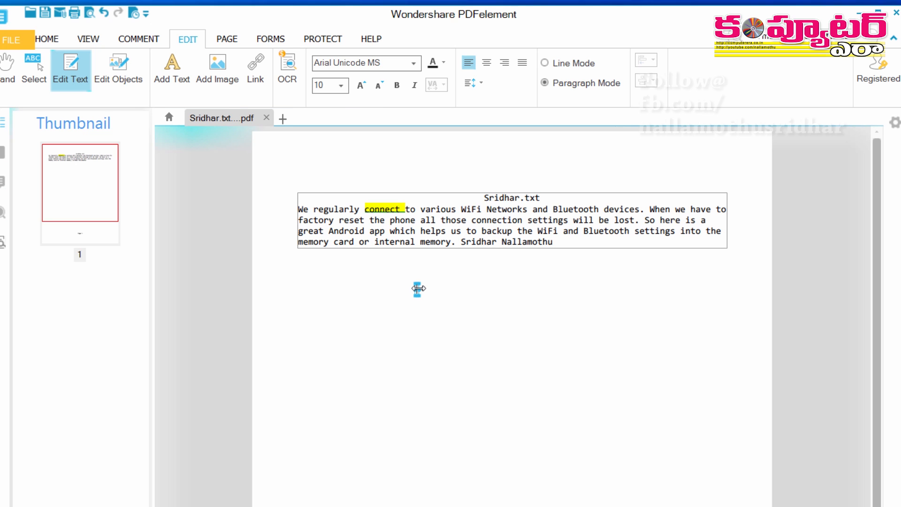
{"action": "type", "text": "I'm adding"}
{"action": "type", "text": " add"}
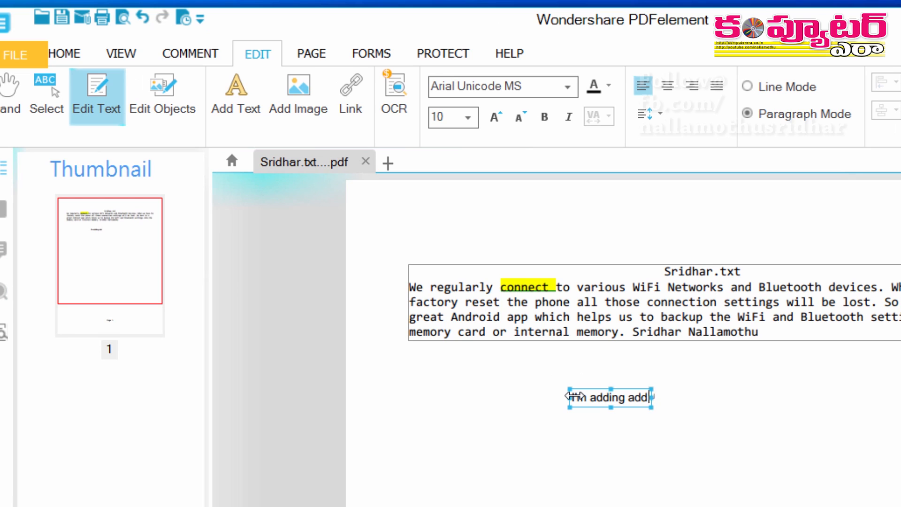
{"action": "type", "text": "itioinaltext"}
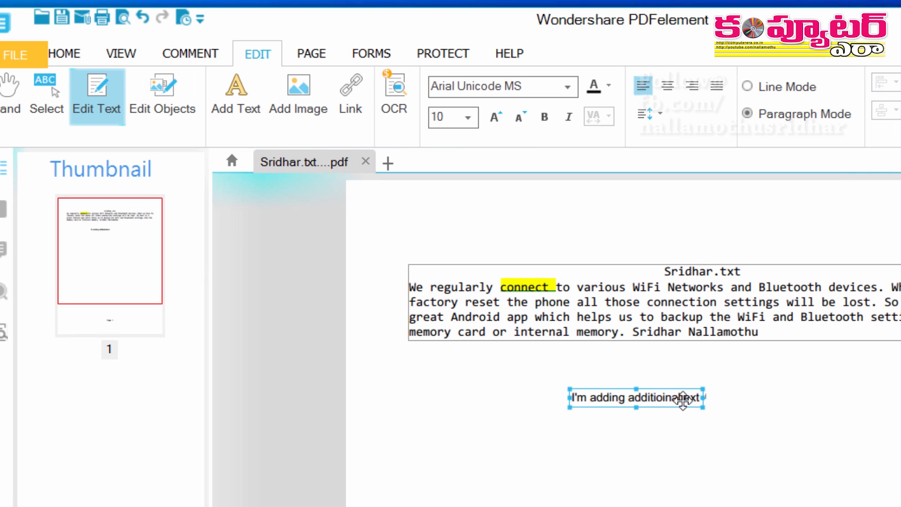
{"action": "left_click", "coordinate": [683, 398]}
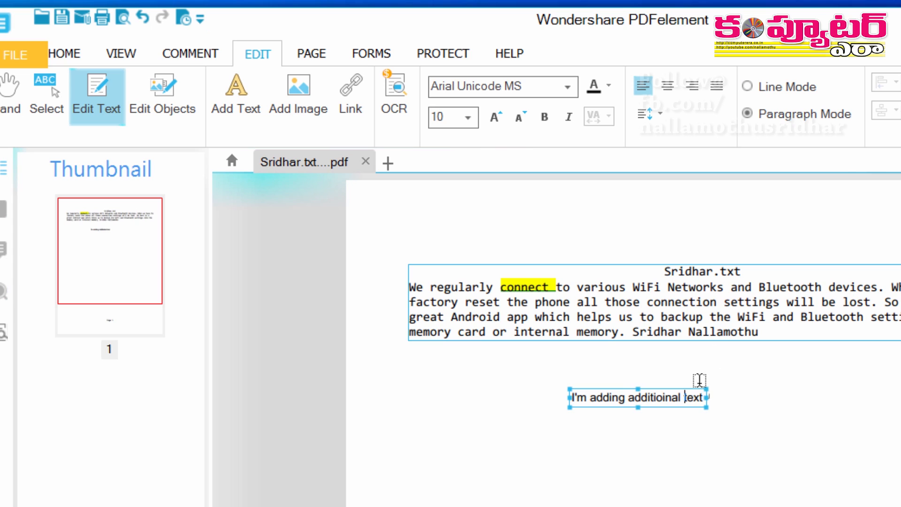
{"action": "left_click", "coordinate": [761, 461]}
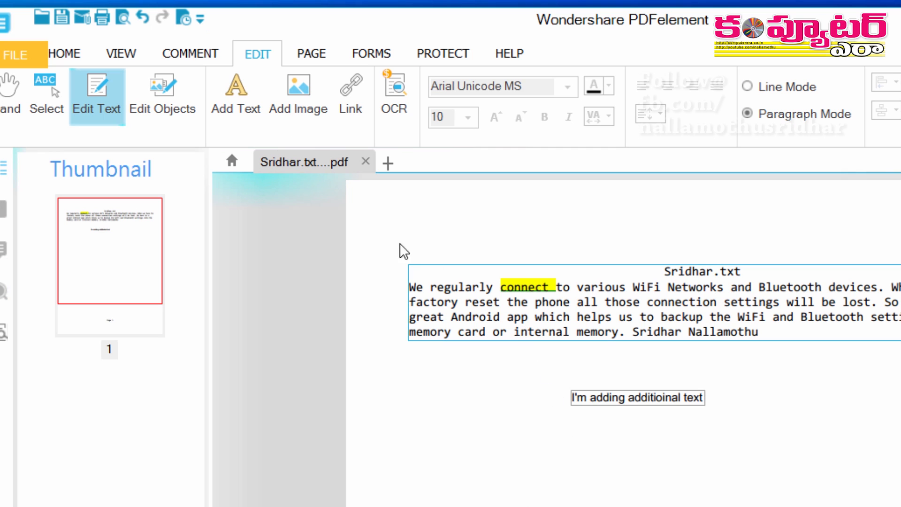
Insert the picture vlcsnap-error071.png, then shrink and move it to sit below the added text line
{"action": "left_click", "coordinate": [312, 114]}
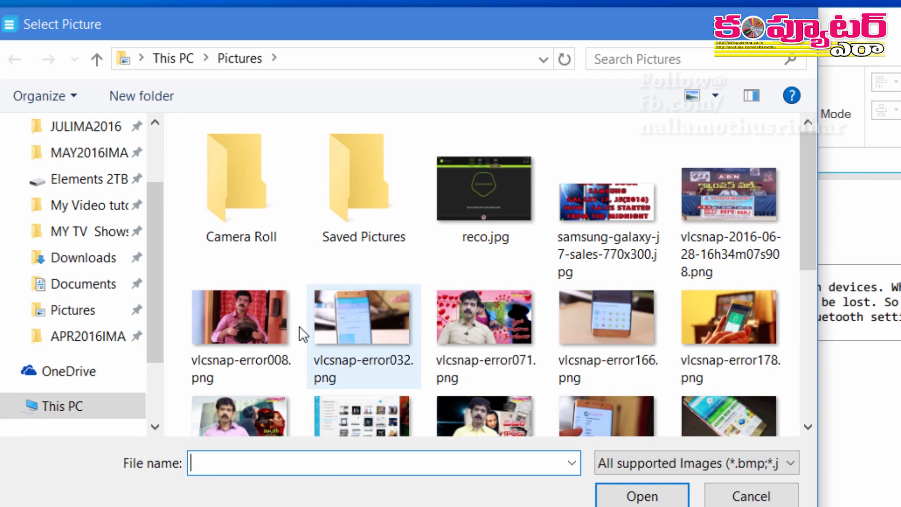
{"action": "left_click", "coordinate": [480, 326]}
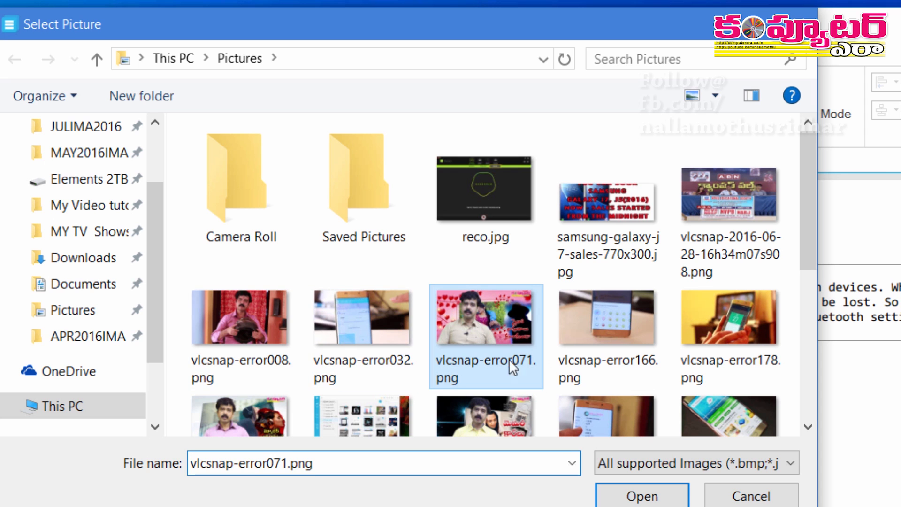
{"action": "left_click", "coordinate": [642, 496]}
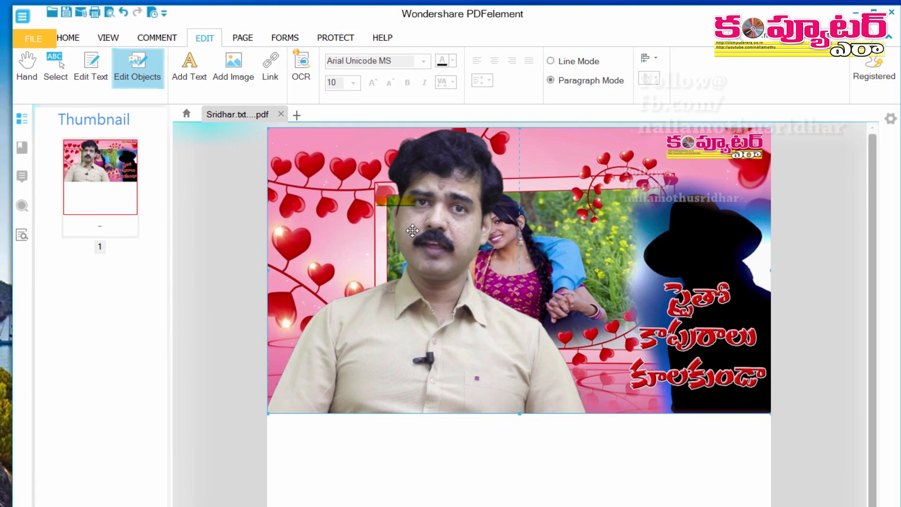
{"action": "left_click_drag", "start_coordinate": [413, 230], "coordinate": [445, 356]}
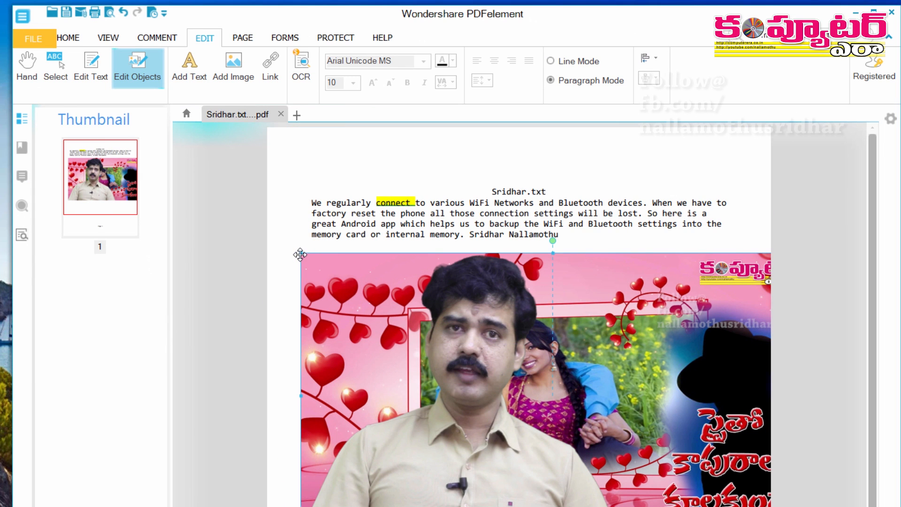
{"action": "left_click_drag", "start_coordinate": [302, 254], "coordinate": [429, 336]}
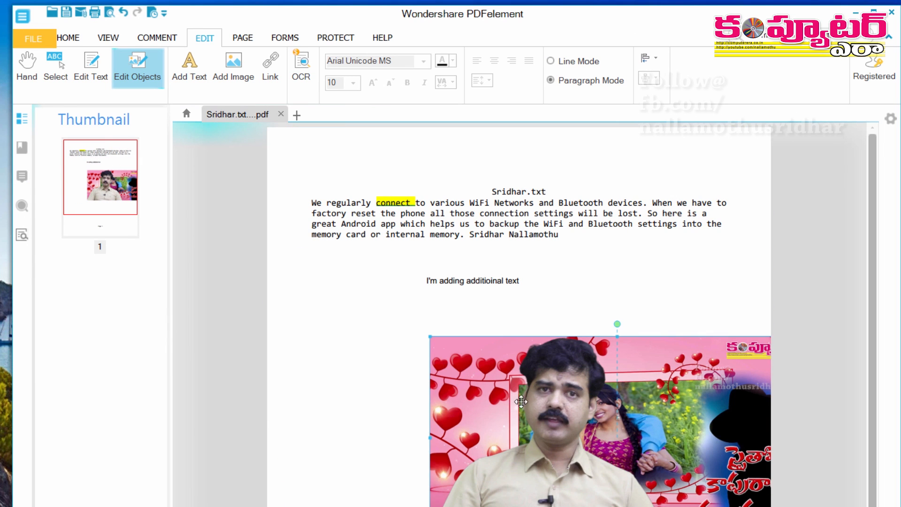
{"action": "left_click_drag", "start_coordinate": [539, 409], "coordinate": [454, 396]}
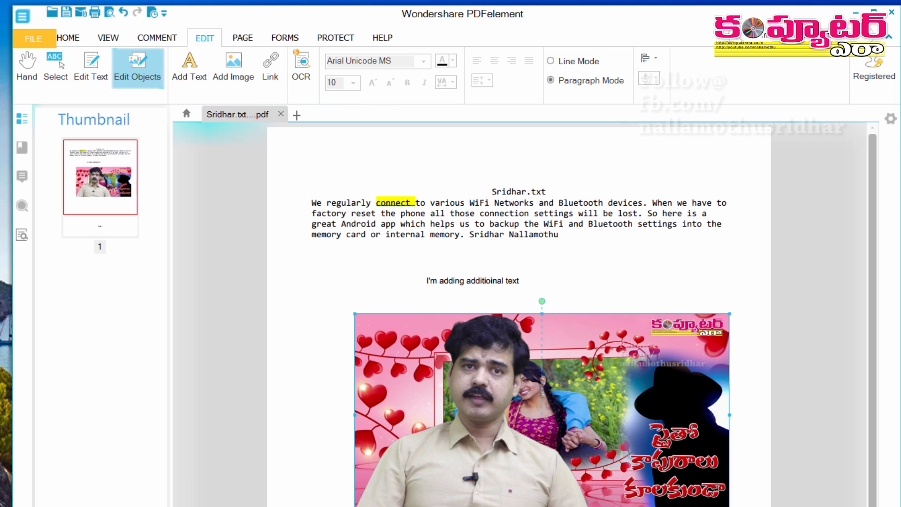
{"action": "left_click", "coordinate": [270, 75]}
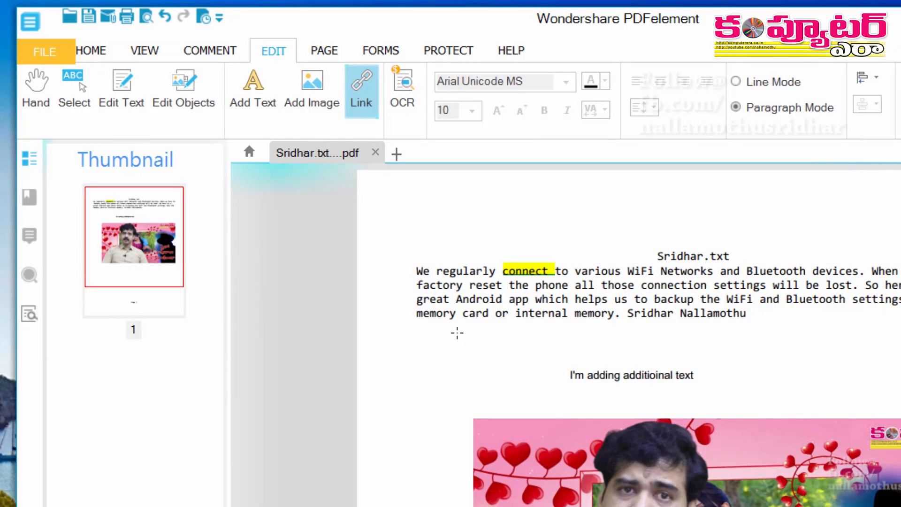
{"action": "left_click_drag", "start_coordinate": [457, 332], "coordinate": [784, 356]}
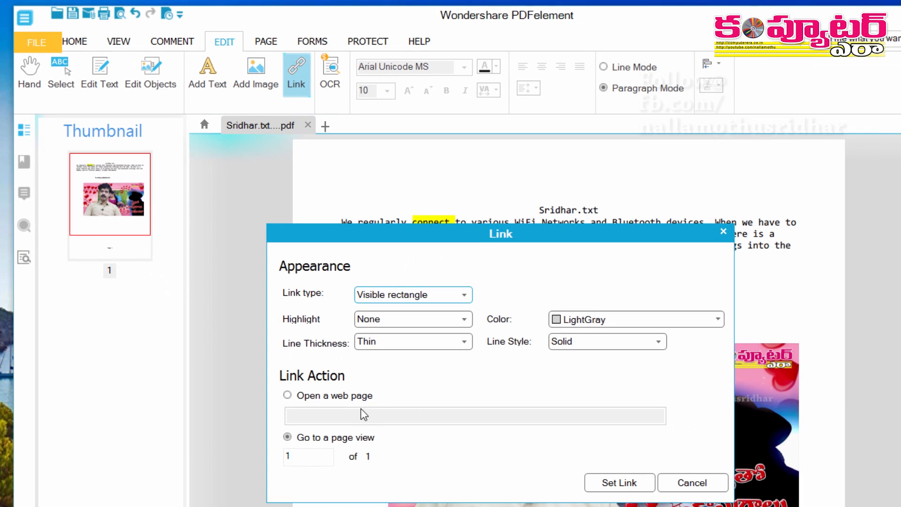
{"action": "left_click", "coordinate": [334, 399]}
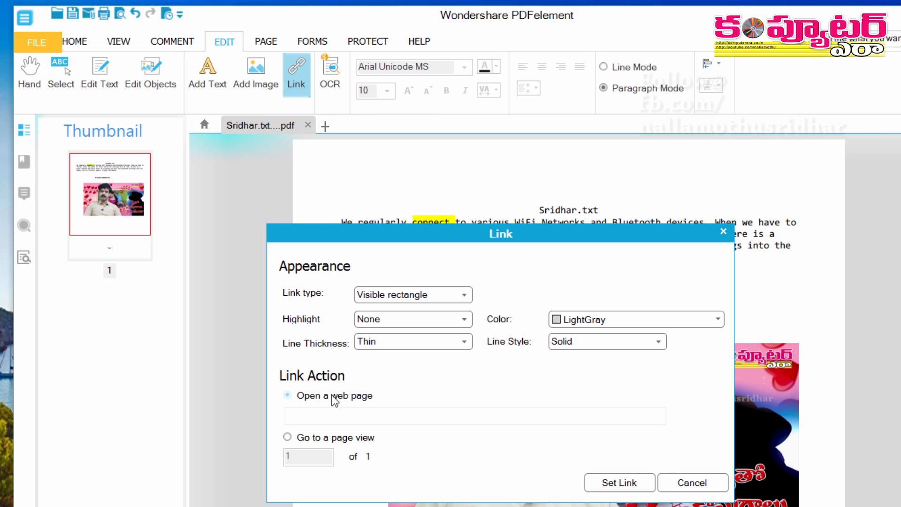
{"action": "left_click", "coordinate": [330, 416]}
{"action": "type", "text": "http://computerera.co.in"}
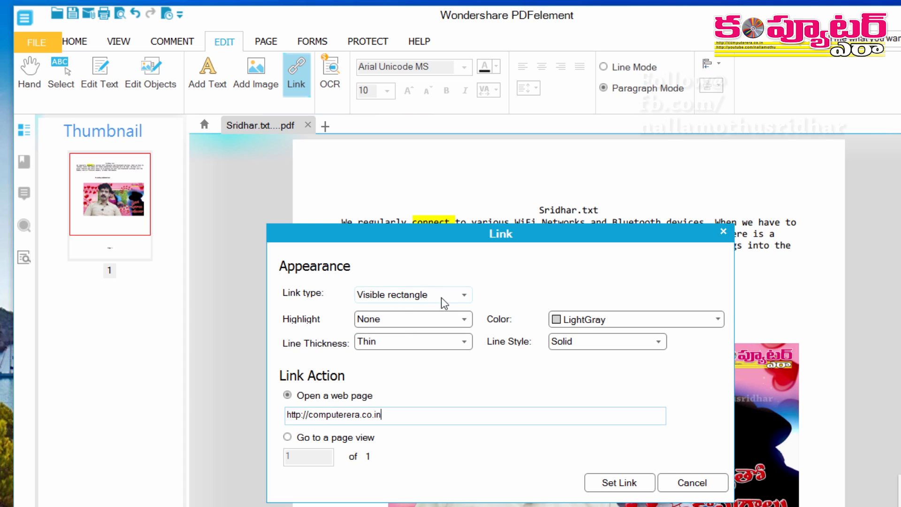
{"action": "left_click", "coordinate": [602, 323]}
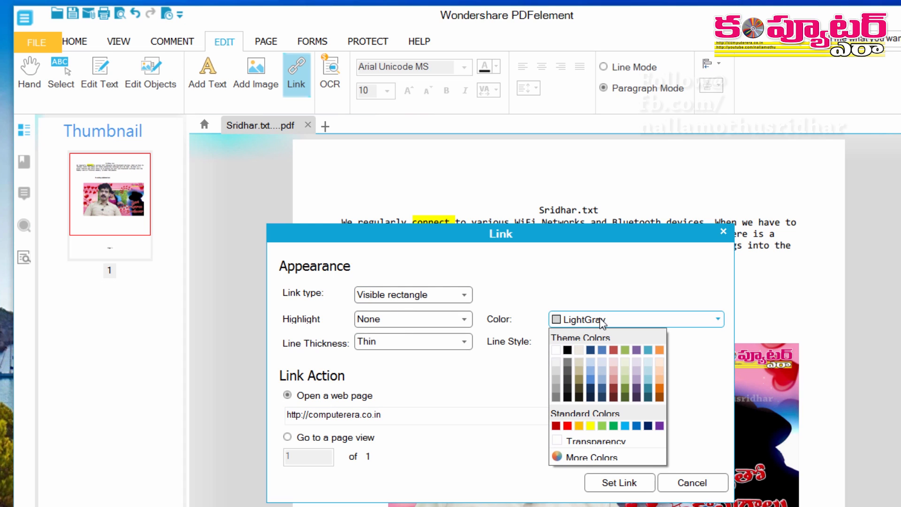
{"action": "left_click", "coordinate": [568, 425]}
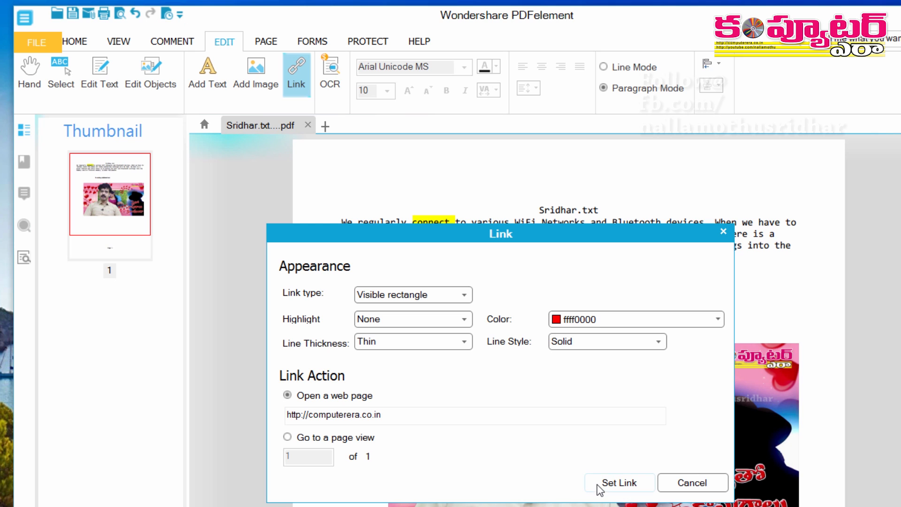
{"action": "left_click", "coordinate": [610, 483]}
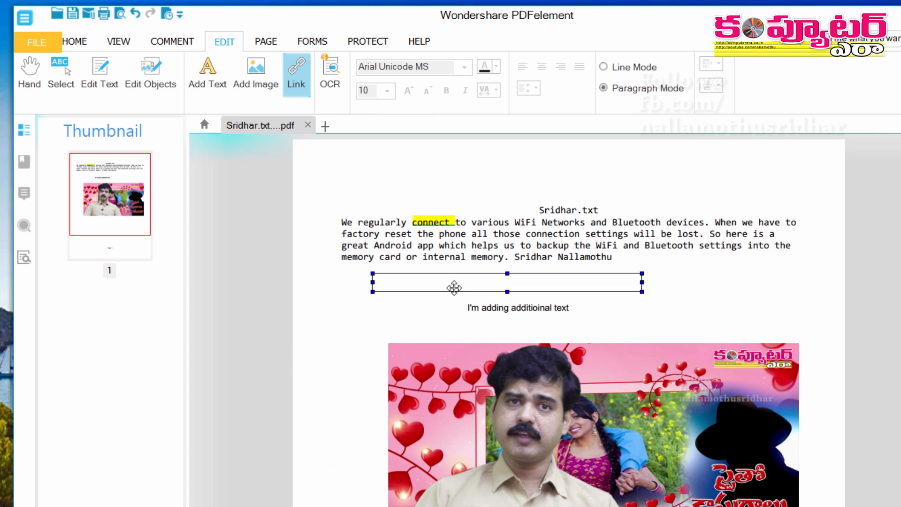
{"action": "double_click", "coordinate": [440, 281]}
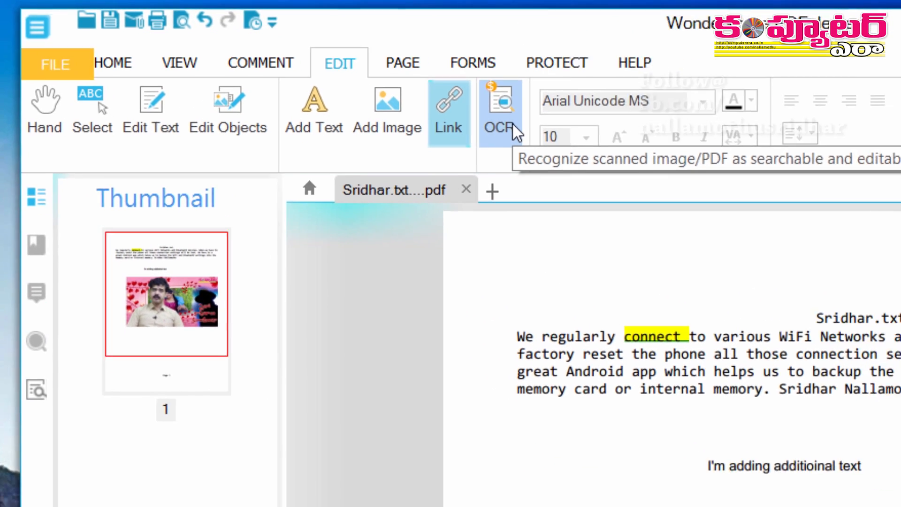
Open the OCR feature to view its registration and trial window, and close it without registering
{"action": "left_click", "coordinate": [562, 136]}
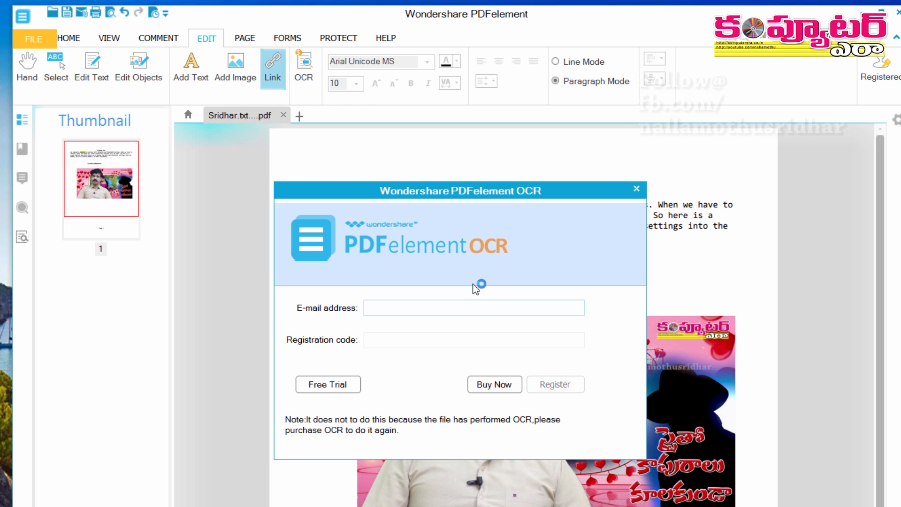
{"action": "left_click", "coordinate": [637, 190]}
{"action": "left_click", "coordinate": [655, 497]}
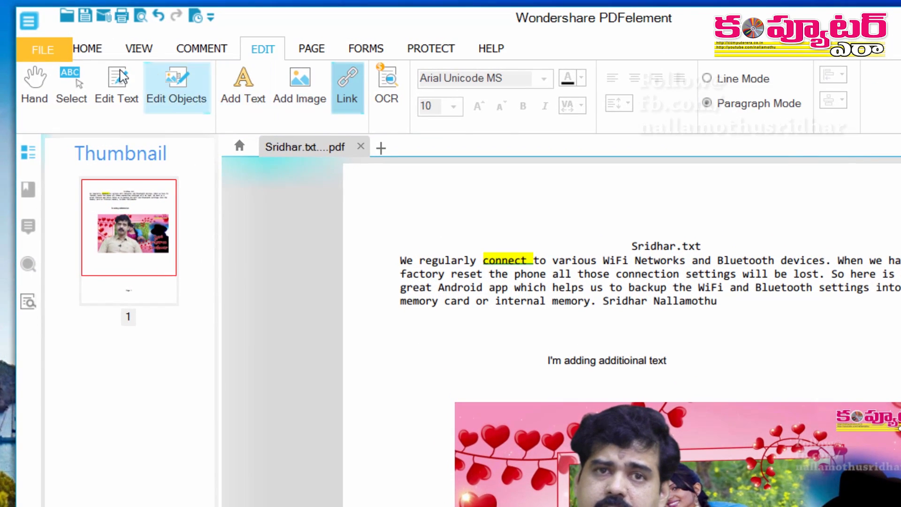
Switch to the Hand tool among the viewing options and look through the whole page from text to picture
{"action": "left_click", "coordinate": [137, 50]}
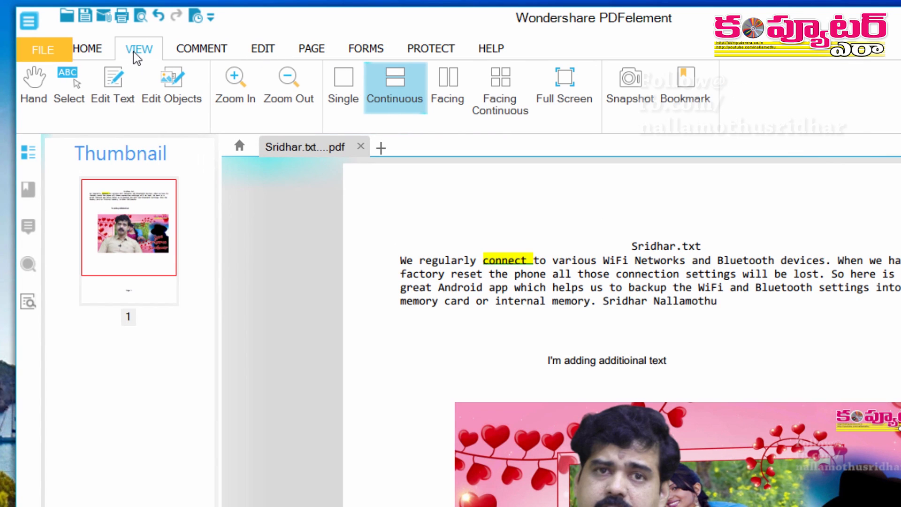
{"action": "left_click", "coordinate": [43, 105]}
{"action": "scroll", "coordinate": [554, 358], "scroll_direction": "down", "scroll_amount": 4}
{"action": "scroll", "coordinate": [566, 352], "scroll_direction": "up", "scroll_amount": 4}
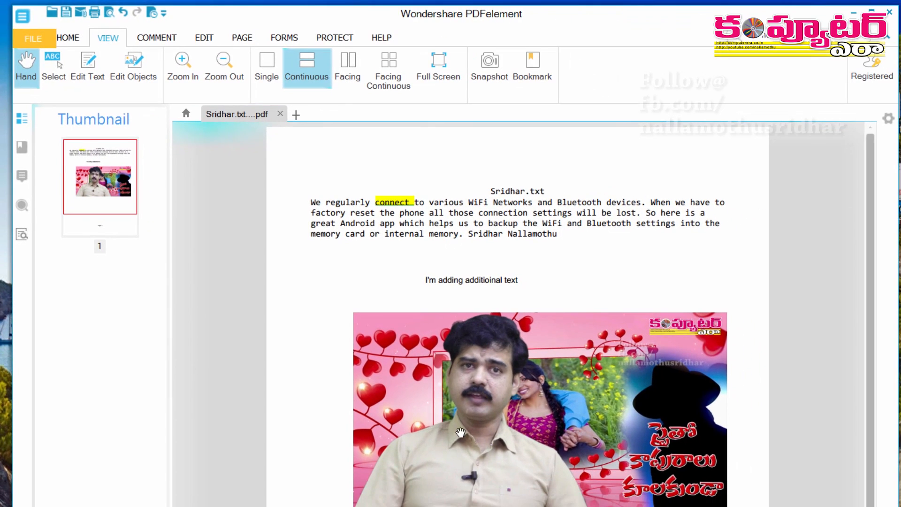
{"action": "scroll", "coordinate": [502, 467], "scroll_direction": "down", "scroll_amount": 4}
{"action": "scroll", "coordinate": [502, 467], "scroll_direction": "up", "scroll_amount": 4}
{"action": "scroll", "coordinate": [445, 402], "scroll_direction": "down", "scroll_amount": 3}
{"action": "scroll", "coordinate": [452, 440], "scroll_direction": "up", "scroll_amount": 3}
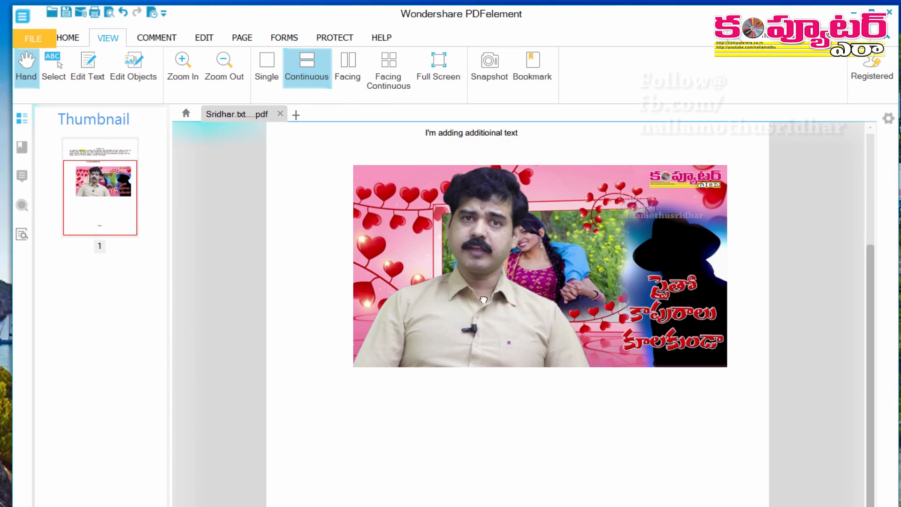
Magnify the page two levels and return it to the original zoom
{"action": "left_click", "coordinate": [190, 75]}
{"action": "left_click", "coordinate": [191, 75]}
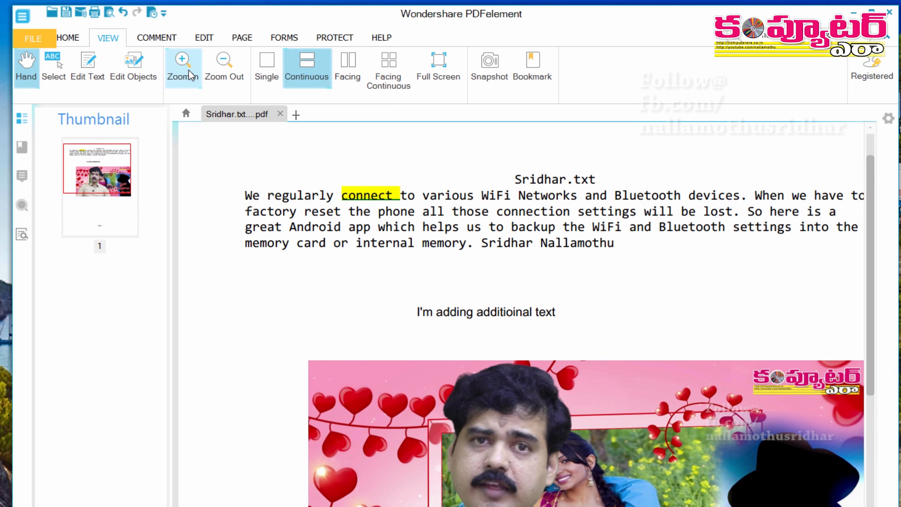
{"action": "left_click", "coordinate": [220, 78]}
{"action": "left_click", "coordinate": [221, 78]}
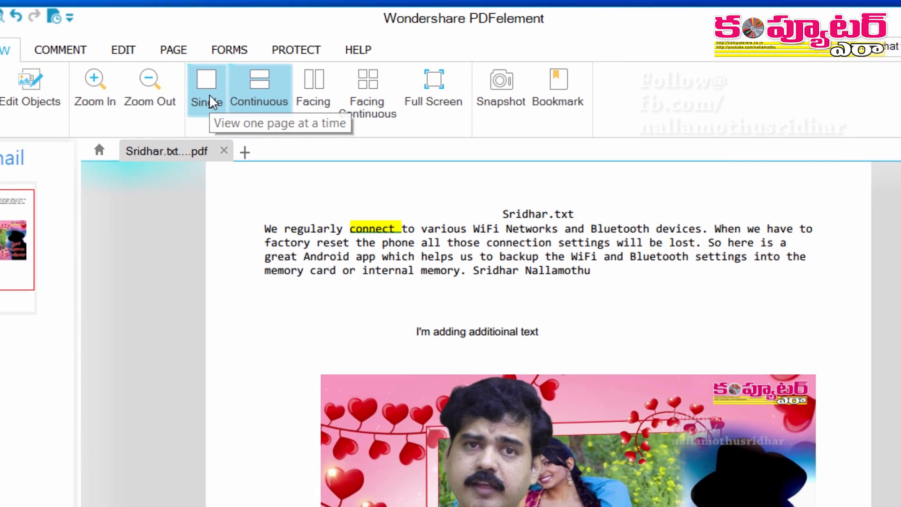
Compare the Single, Continuous and Facing page layouts, and preview the document in full screen before returning to the editing window
{"action": "left_click", "coordinate": [270, 75]}
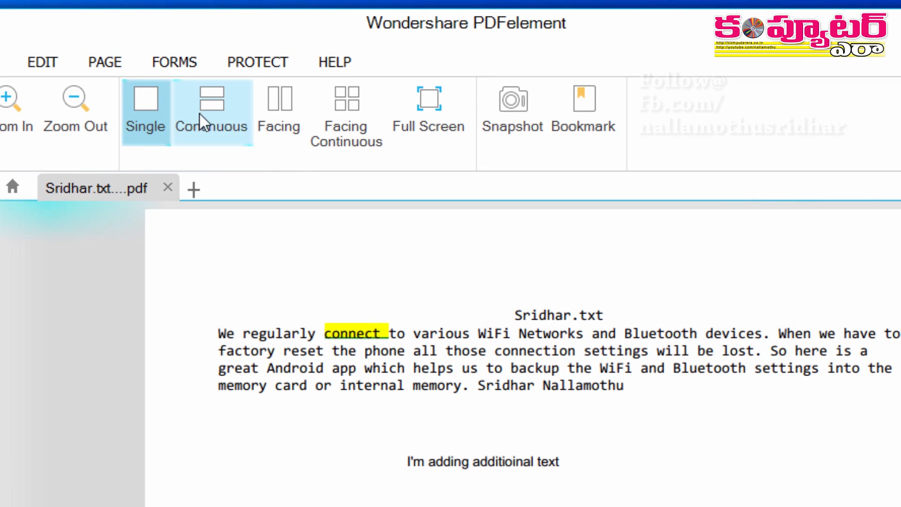
{"action": "left_click", "coordinate": [238, 112]}
{"action": "left_click", "coordinate": [280, 113]}
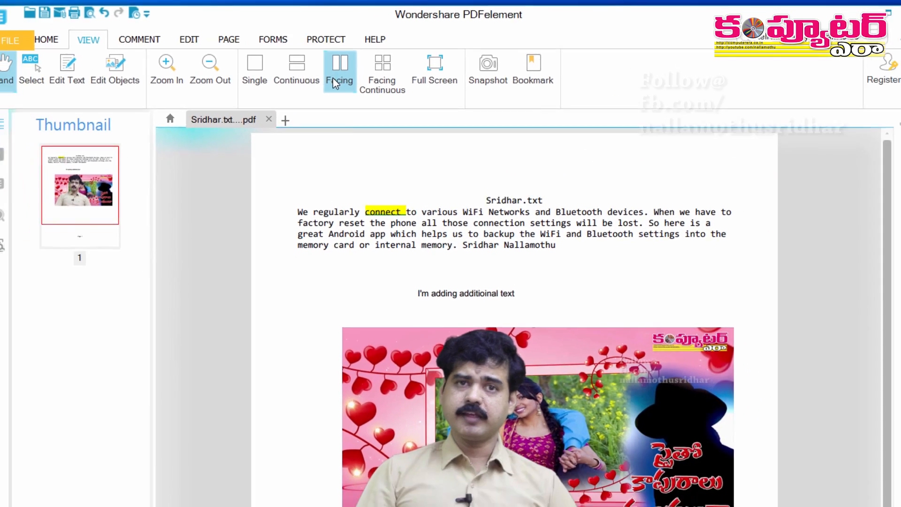
{"action": "scroll", "coordinate": [354, 309], "scroll_direction": "down", "scroll_amount": 3}
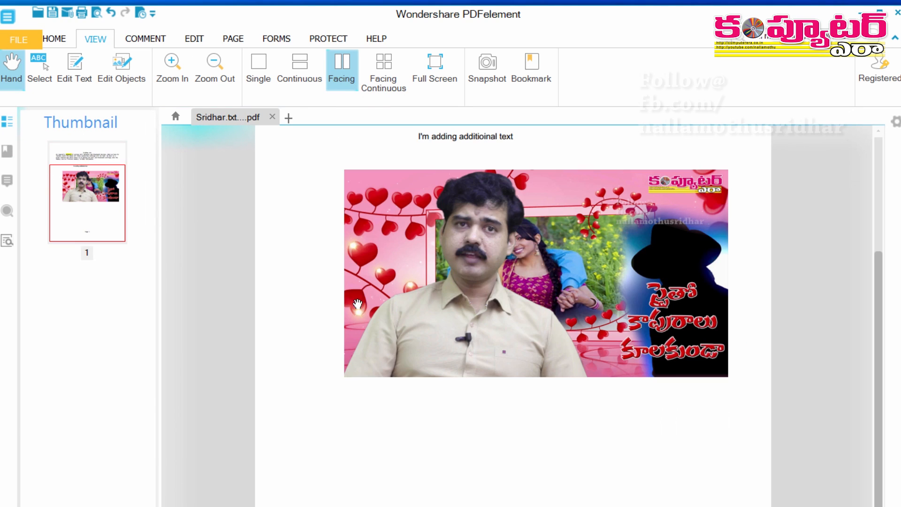
{"action": "scroll", "coordinate": [357, 304], "scroll_direction": "up", "scroll_amount": 3}
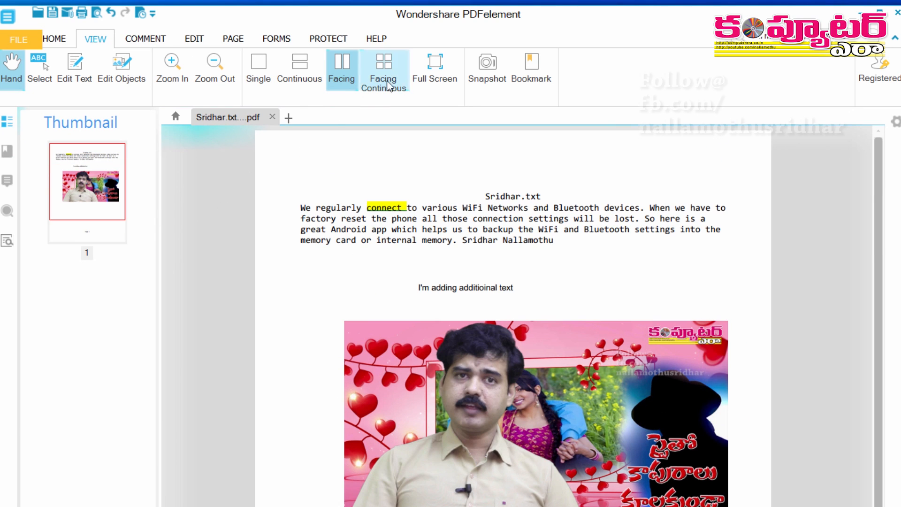
{"action": "left_click", "coordinate": [434, 84]}
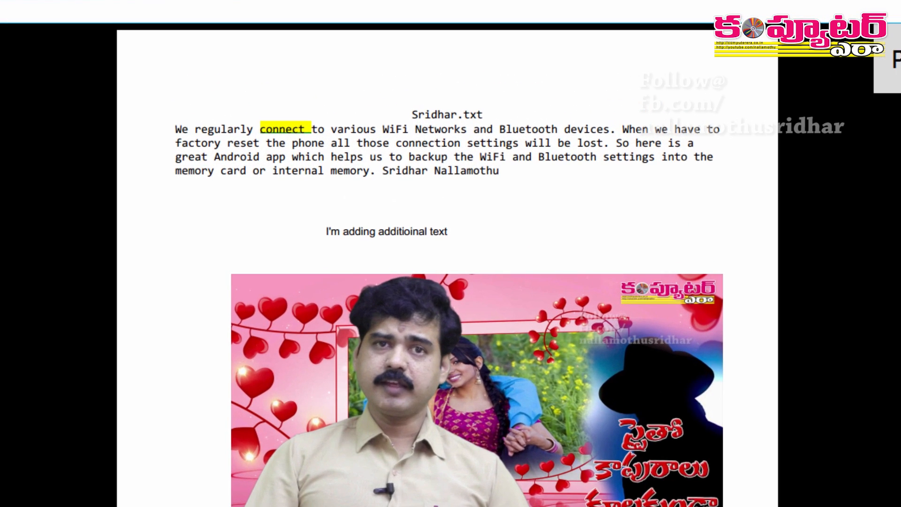
{"action": "key", "text": "Escape"}
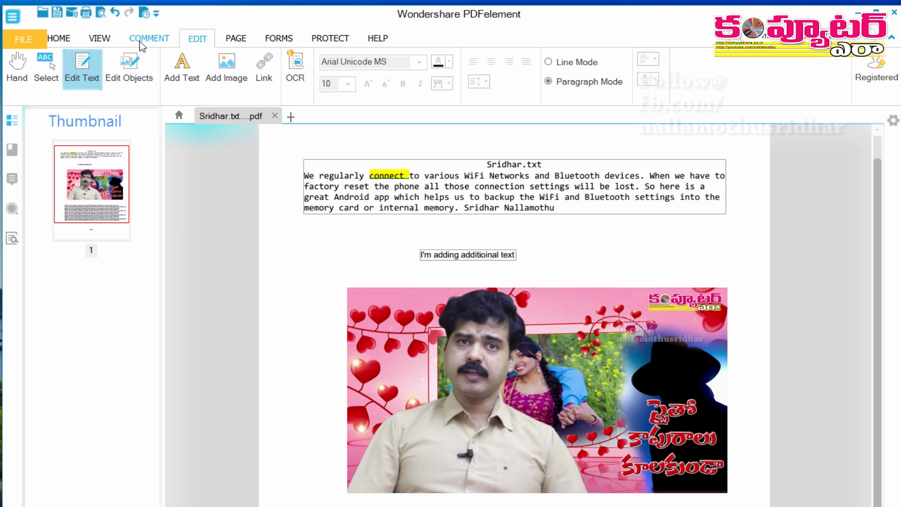
Add a sticky note just below the added text line, at the picture's upper edge, reading "tobe edited by Monday"
{"action": "left_click", "coordinate": [34, 53]}
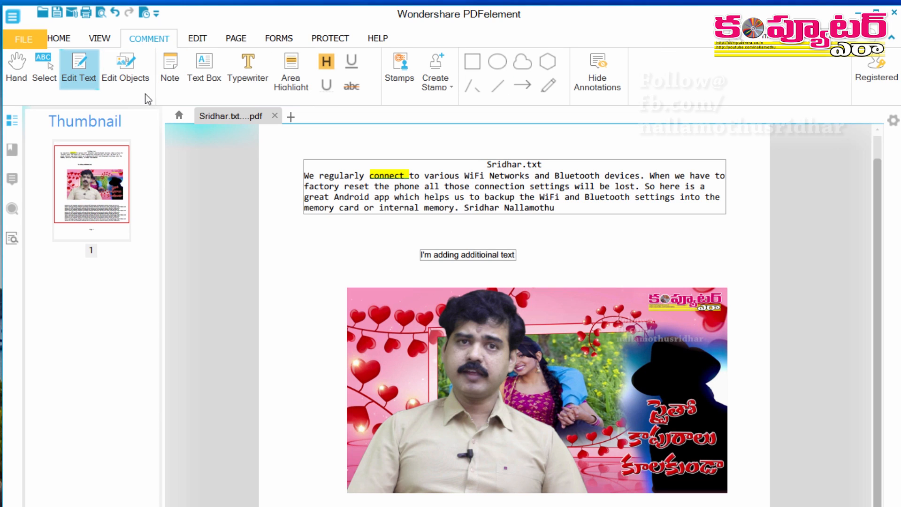
{"action": "left_click", "coordinate": [170, 77]}
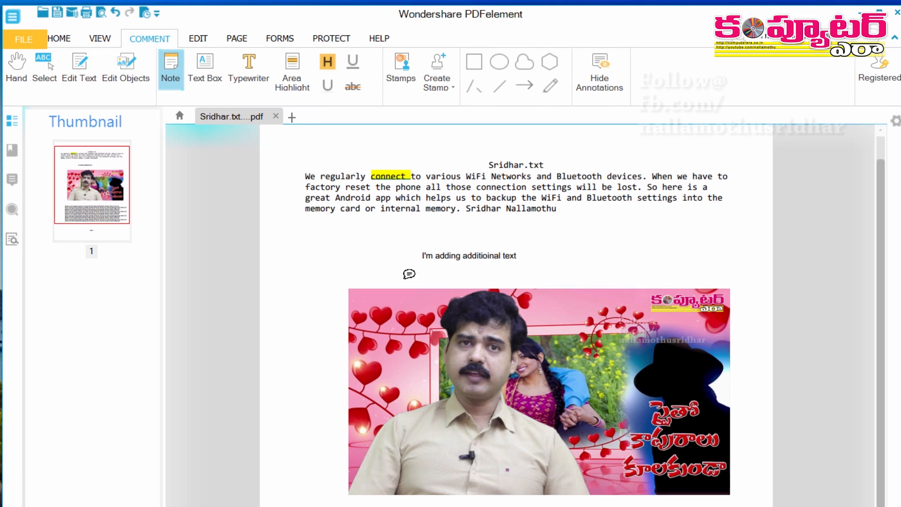
{"action": "left_click", "coordinate": [423, 284]}
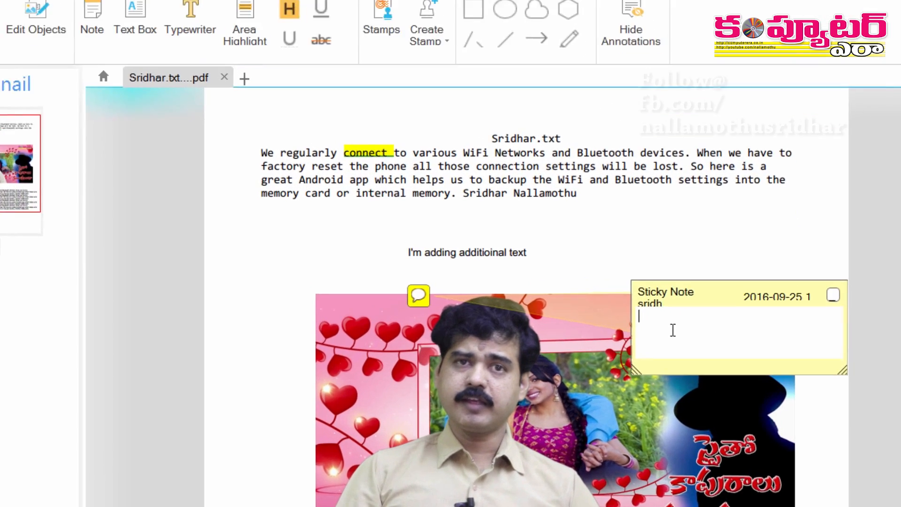
{"action": "type", "text": "tob"}
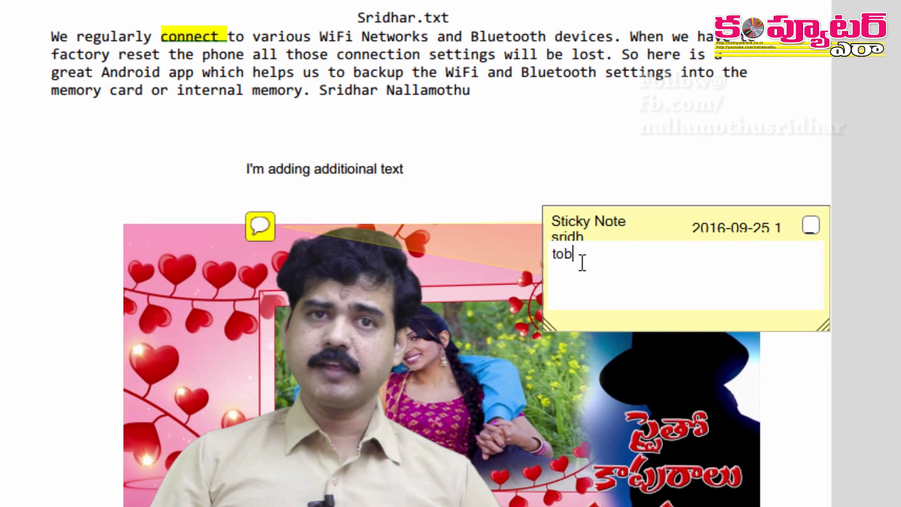
{"action": "type", "text": "e edited by"}
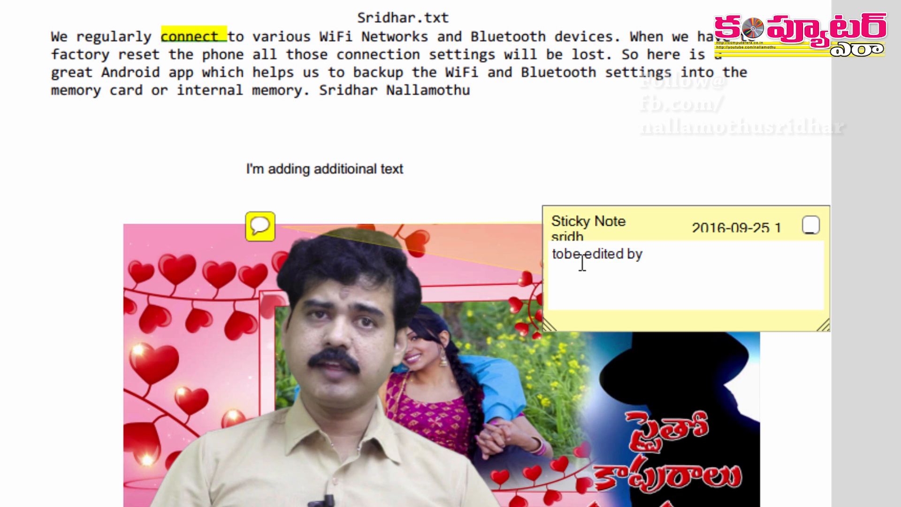
{"action": "type", "text": " Monday"}
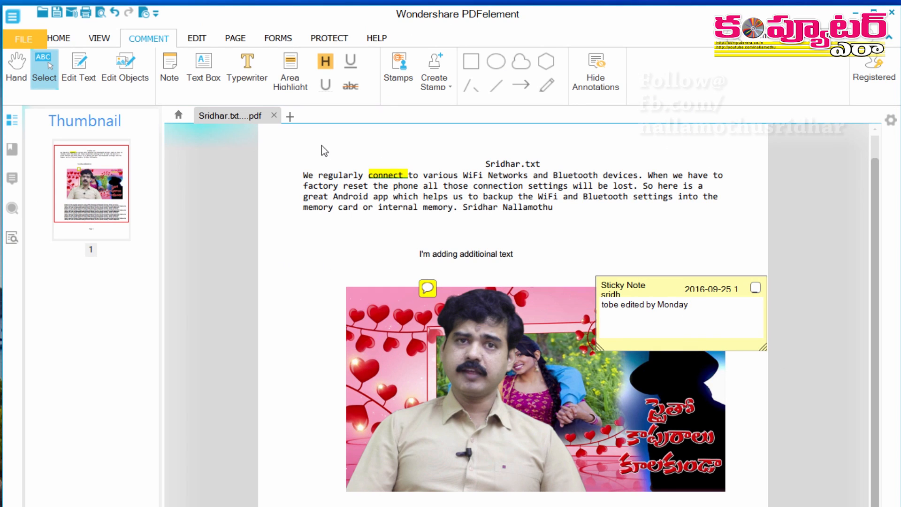
Insert a comment text box over the start of the added text line and the picture's corner
{"action": "left_click", "coordinate": [210, 81]}
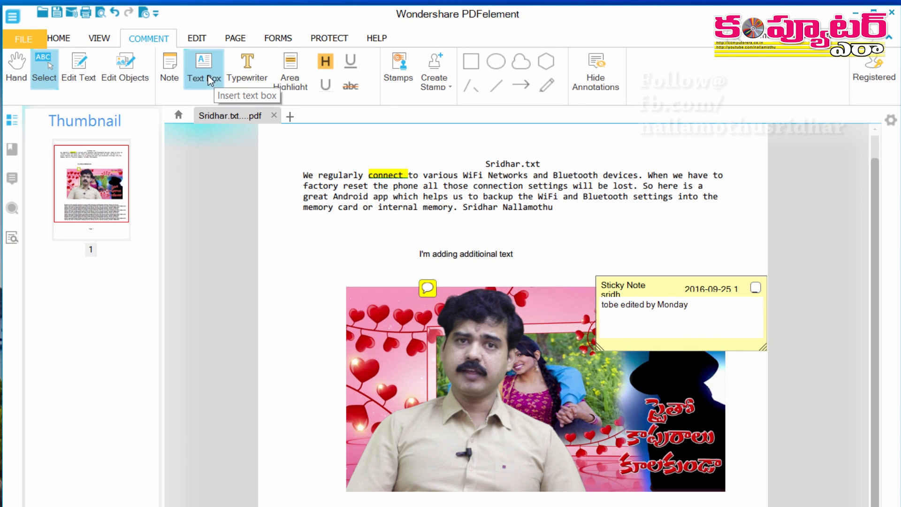
{"action": "left_click_drag", "start_coordinate": [294, 247], "coordinate": [439, 335]}
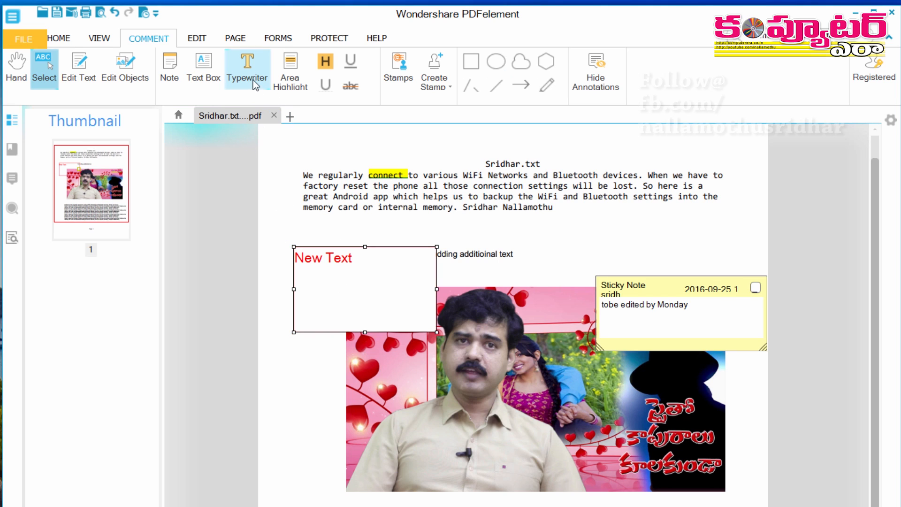
Insert a typewriter text comment in the gap between the first paragraph and the added text line
{"action": "left_click", "coordinate": [247, 69]}
{"action": "left_click_drag", "start_coordinate": [504, 216], "coordinate": [634, 255]}
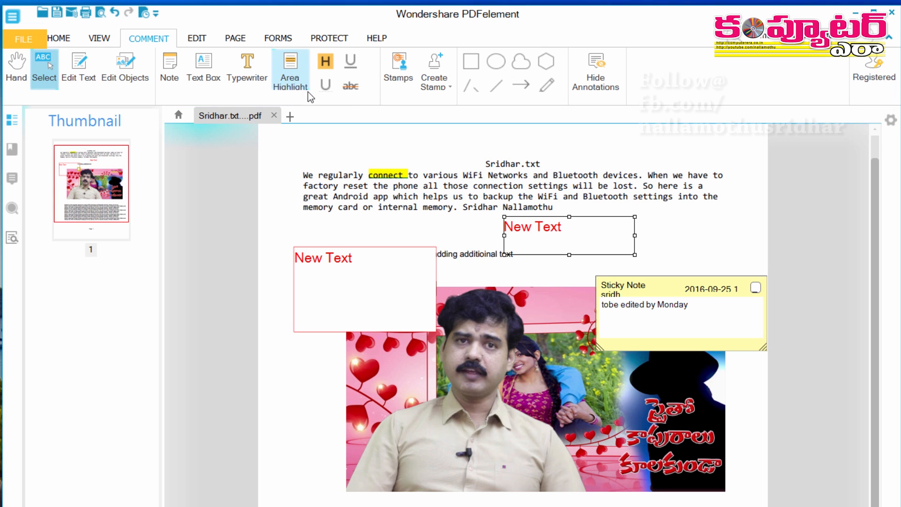
Apply an area highlight over the first two lines of the paragraph below the picture
{"action": "left_click", "coordinate": [291, 80]}
{"action": "scroll", "coordinate": [512, 310], "scroll_direction": "down", "scroll_amount": 3}
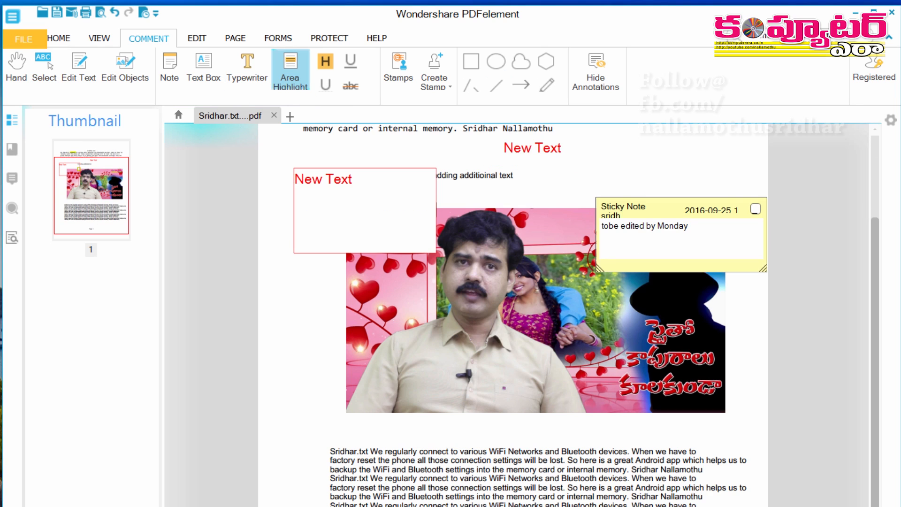
{"action": "left_click_drag", "start_coordinate": [326, 449], "coordinate": [727, 466]}
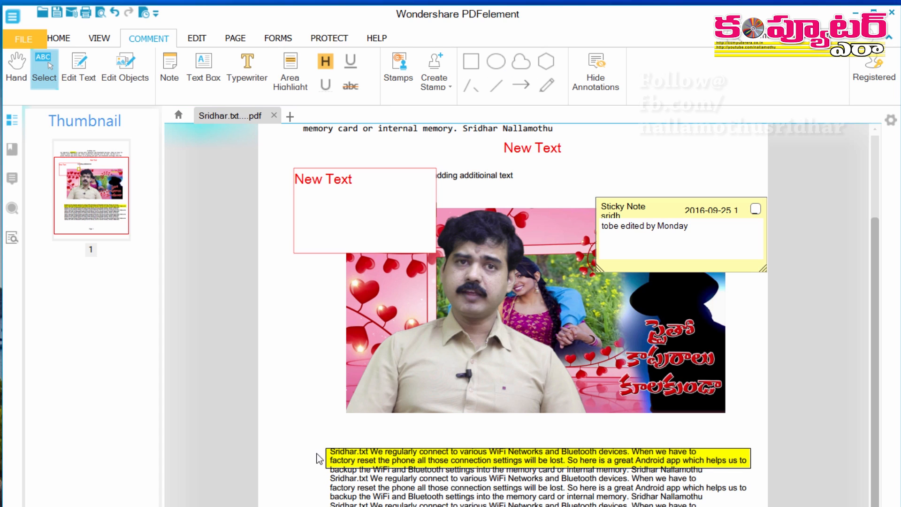
{"action": "left_click", "coordinate": [306, 438]}
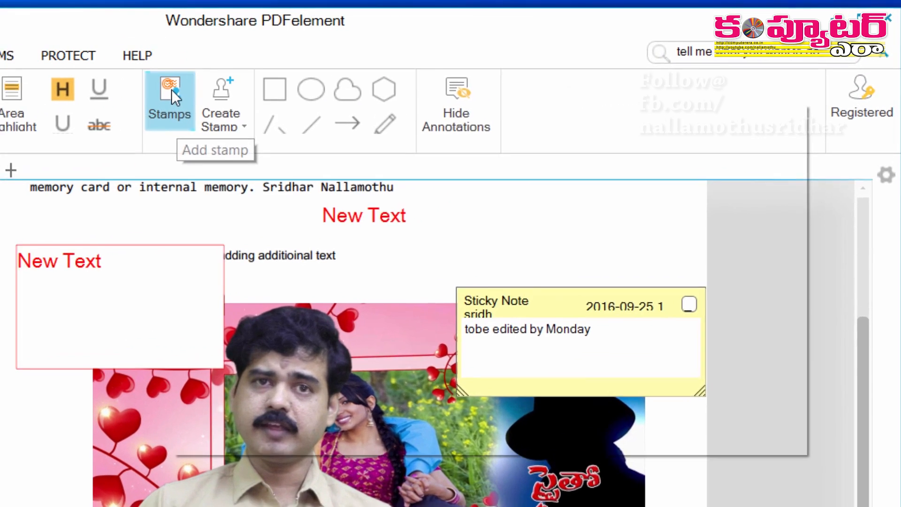
Place the green APPROVED stamp across the picture's lower edge, just above the highlighted lines
{"action": "left_click", "coordinate": [403, 82]}
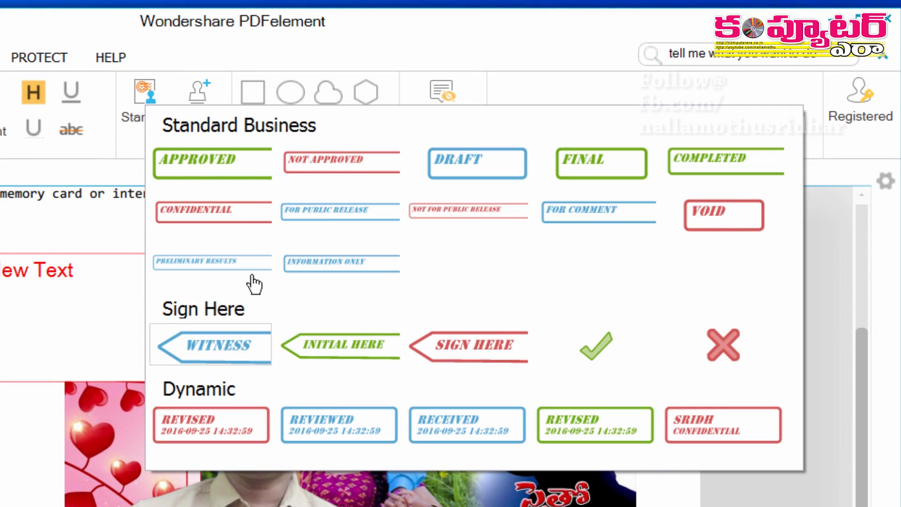
{"action": "left_click", "coordinate": [221, 171]}
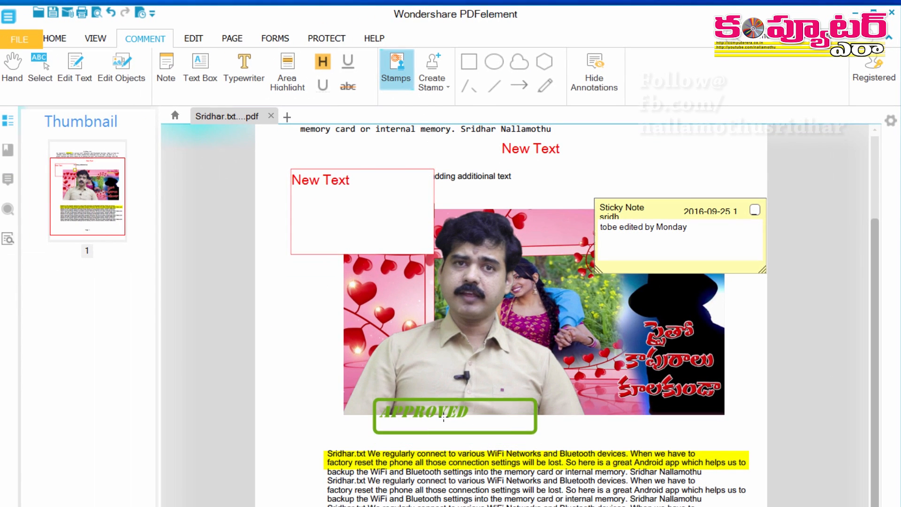
{"action": "left_click", "coordinate": [442, 406]}
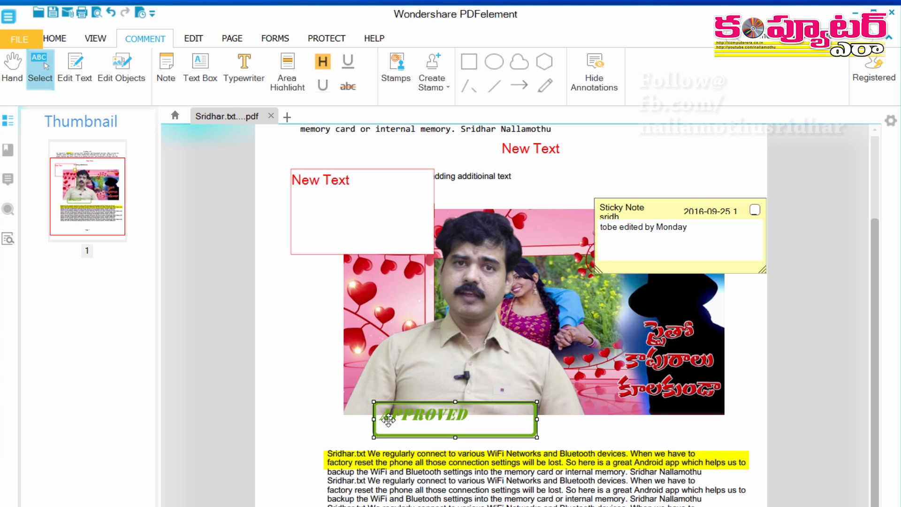
Examine the custom stamp settings and the picture selection, and leave both without creating a stamp
{"action": "left_click", "coordinate": [432, 84]}
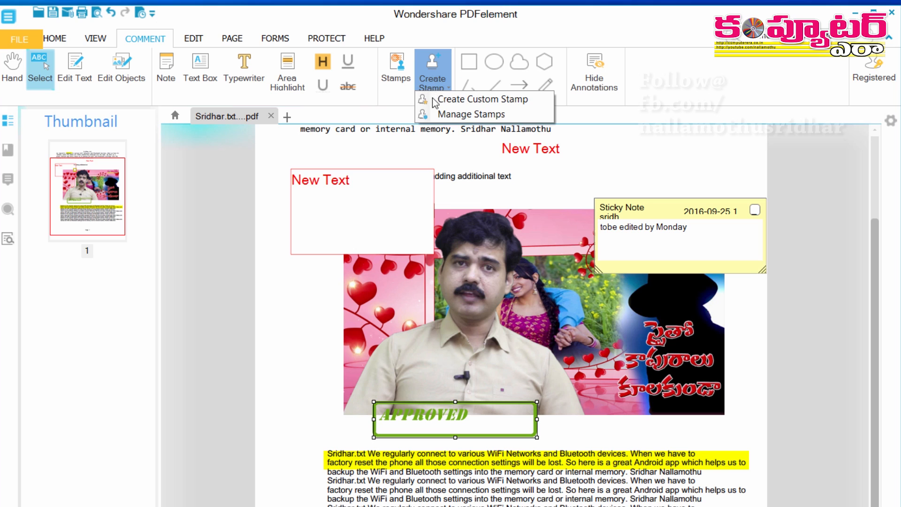
{"action": "left_click", "coordinate": [479, 99]}
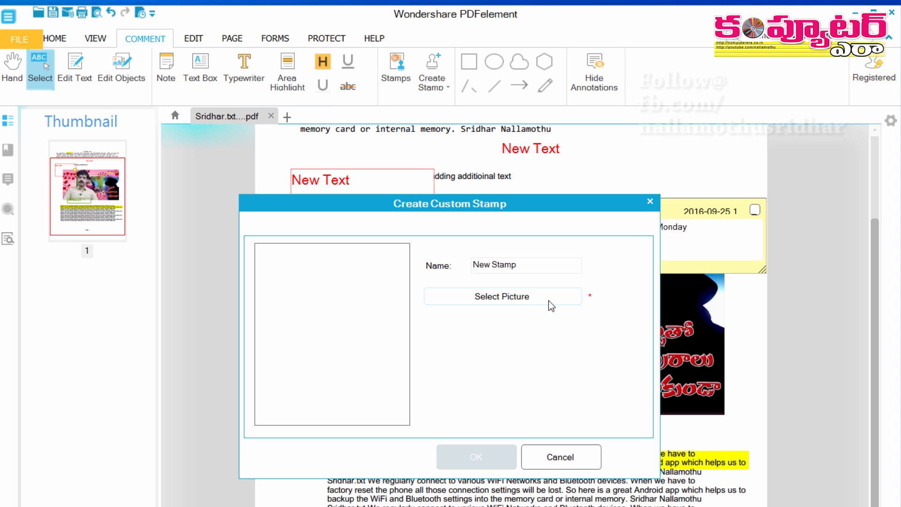
{"action": "left_click", "coordinate": [509, 304]}
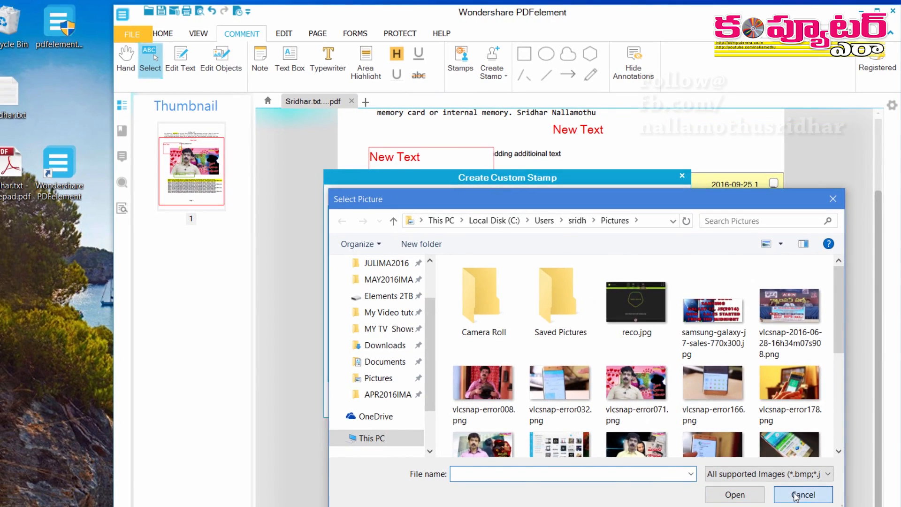
{"action": "left_click", "coordinate": [803, 491]}
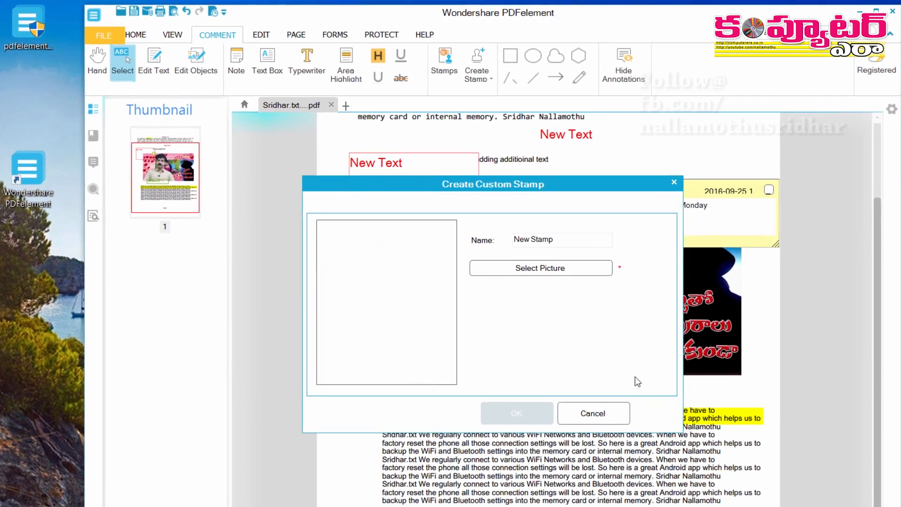
{"action": "left_click", "coordinate": [592, 413]}
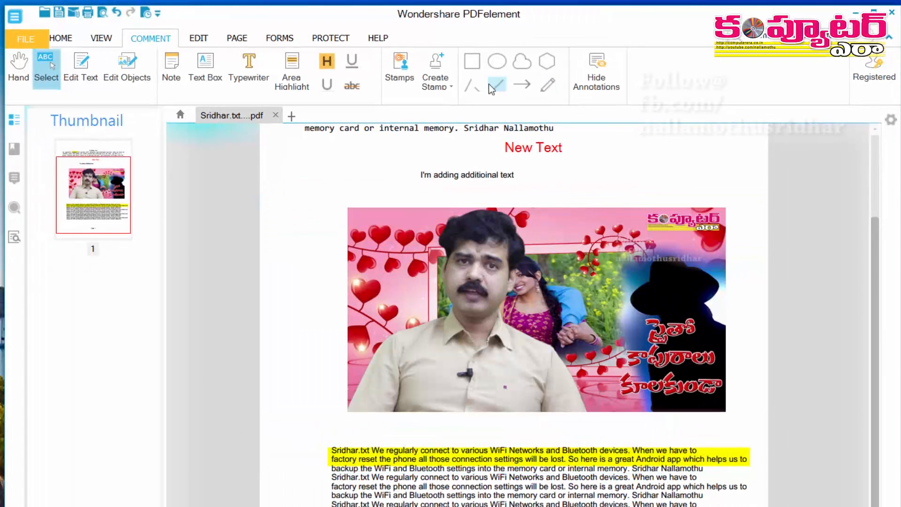
Draw a rectangle annotation from the added text line down over most of the picture, and delete it
{"action": "left_click", "coordinate": [472, 62]}
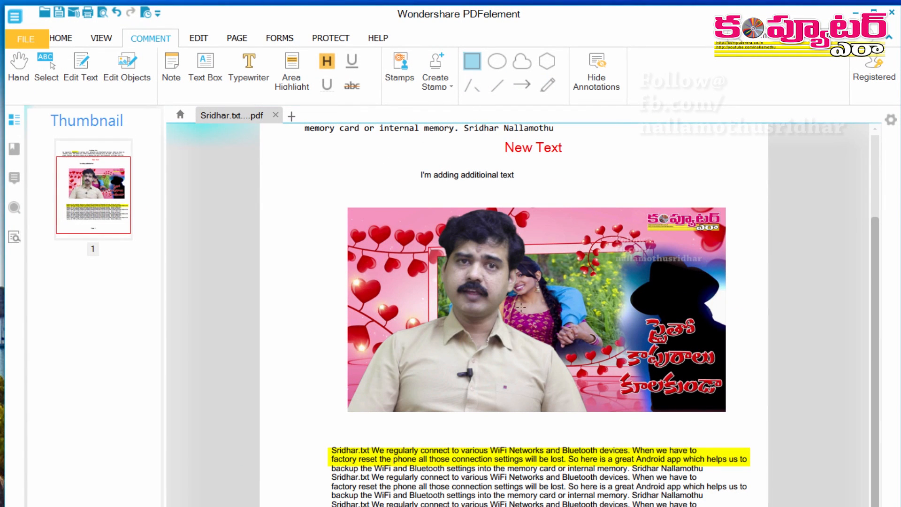
{"action": "left_click_drag", "start_coordinate": [347, 175], "coordinate": [644, 348]}
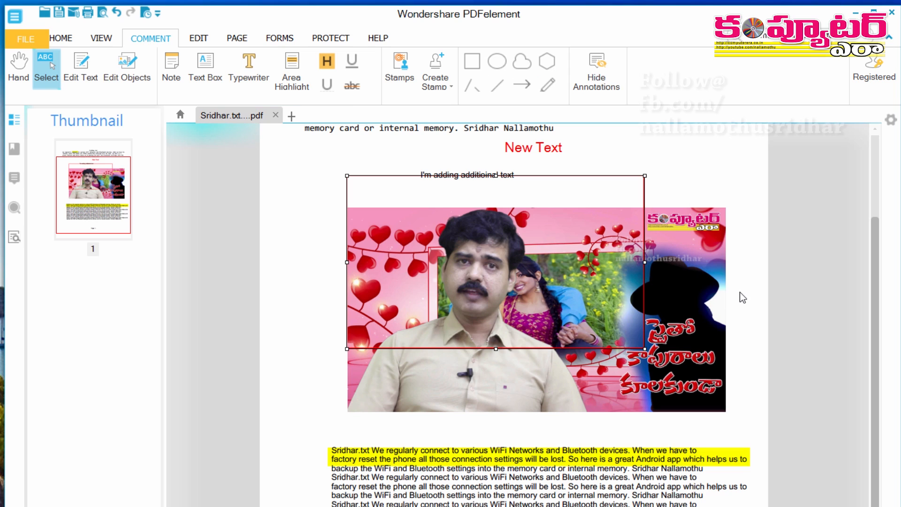
{"action": "key", "text": "Delete"}
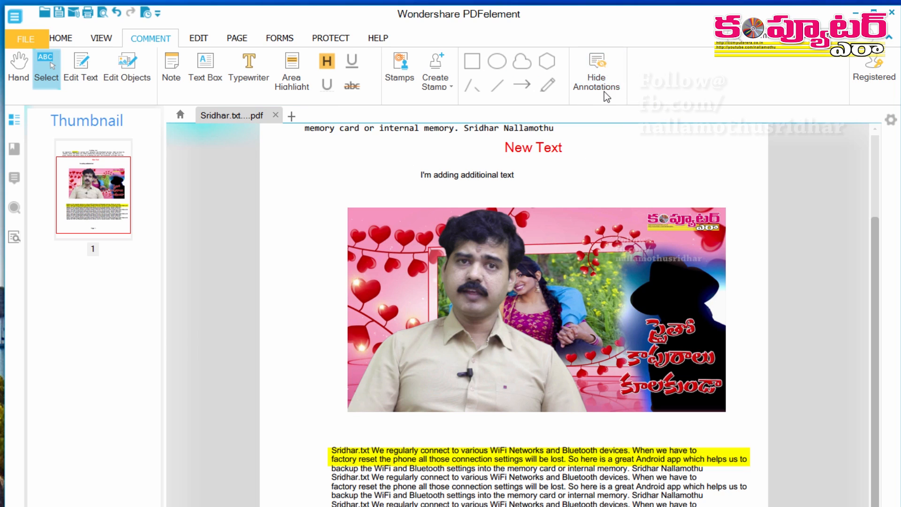
{"action": "left_click", "coordinate": [199, 40]}
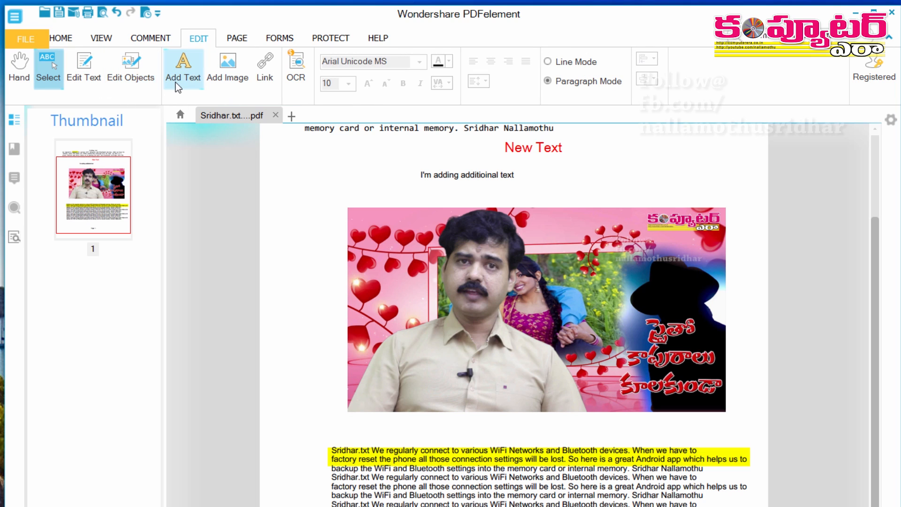
{"action": "left_click", "coordinate": [271, 78]}
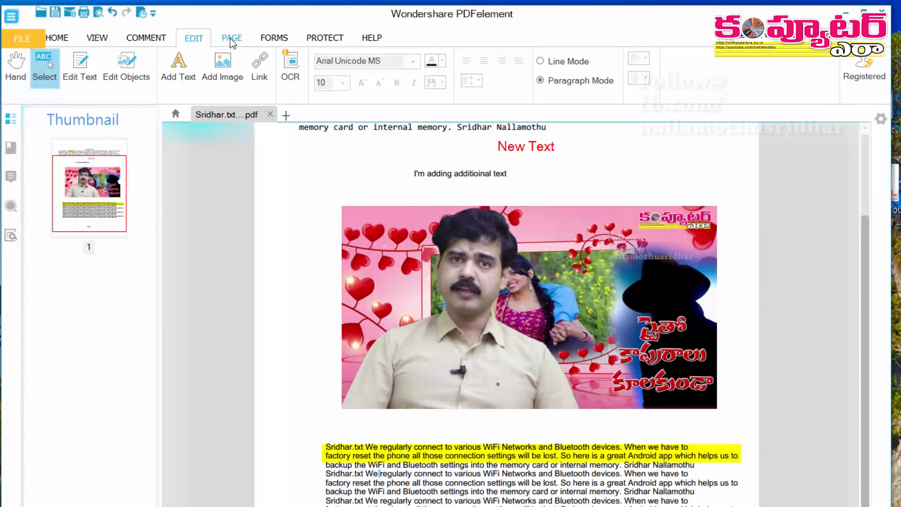
Insert one blank page after page 1 and bring page 1 back into view
{"action": "left_click", "coordinate": [231, 39]}
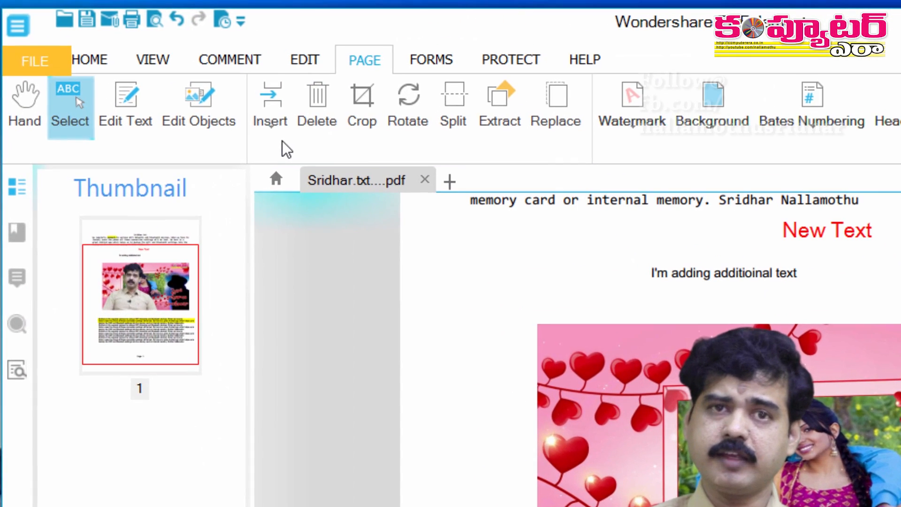
{"action": "left_click", "coordinate": [271, 125]}
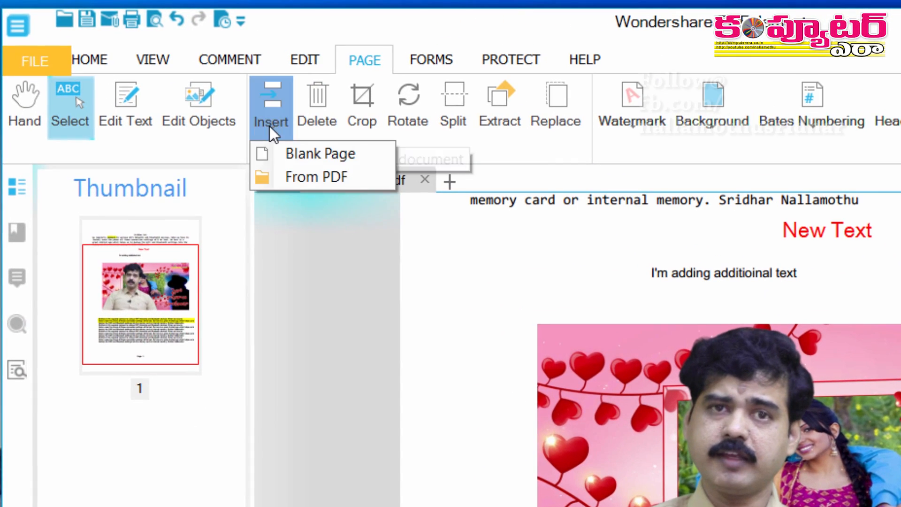
{"action": "left_click", "coordinate": [370, 159]}
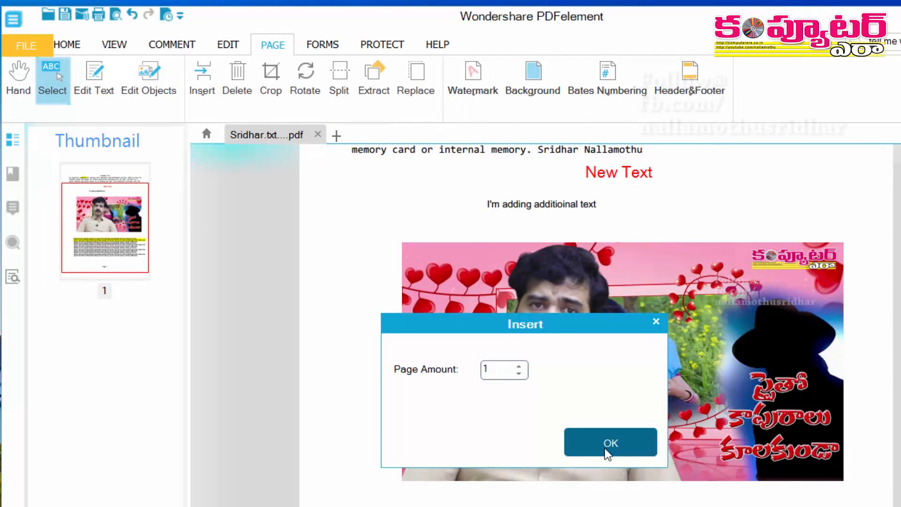
{"action": "left_click", "coordinate": [608, 443]}
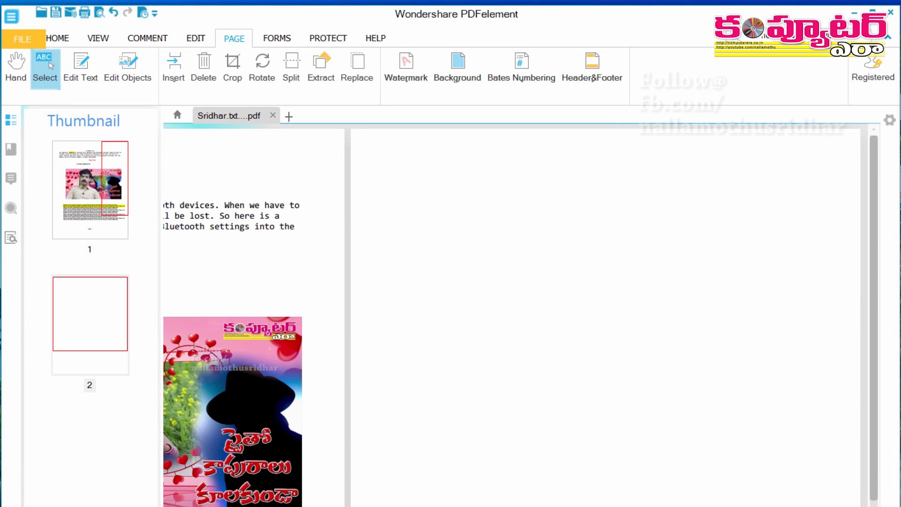
{"action": "scroll", "coordinate": [516, 317], "scroll_direction": "left", "scroll_amount": 7}
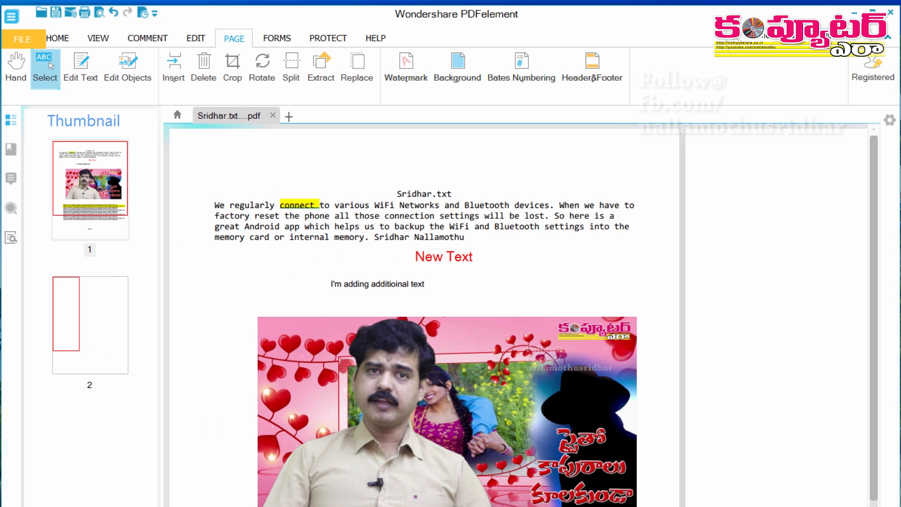
Delete page 2 from the document
{"action": "left_click", "coordinate": [183, 81]}
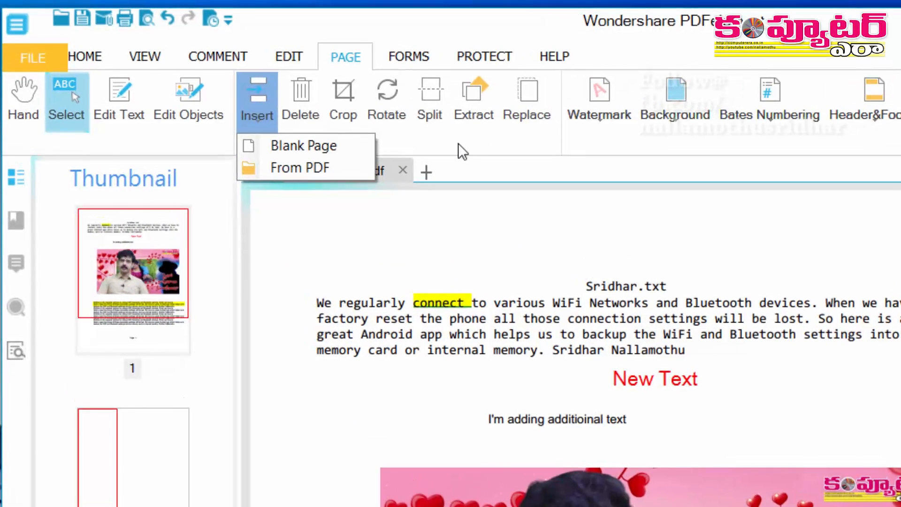
{"action": "left_click", "coordinate": [443, 136]}
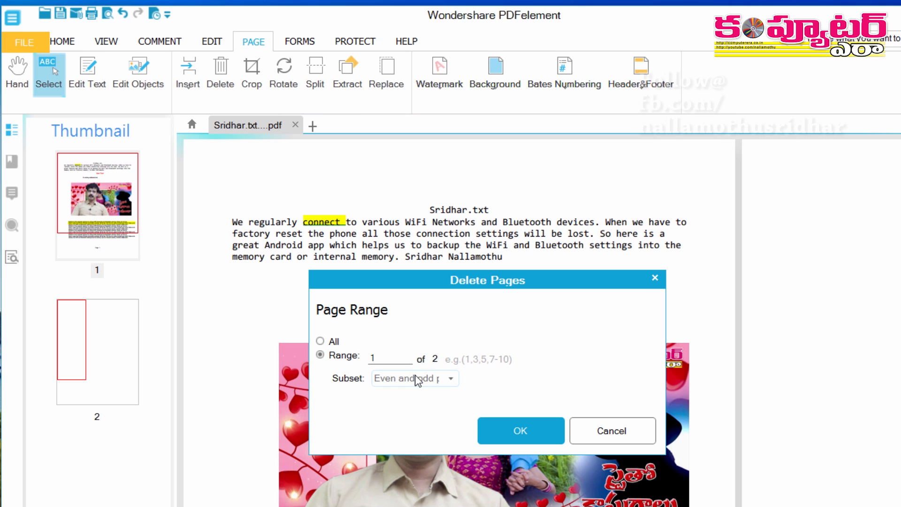
{"action": "double_click", "coordinate": [390, 360]}
{"action": "type", "text": "2"}
{"action": "left_click", "coordinate": [531, 430]}
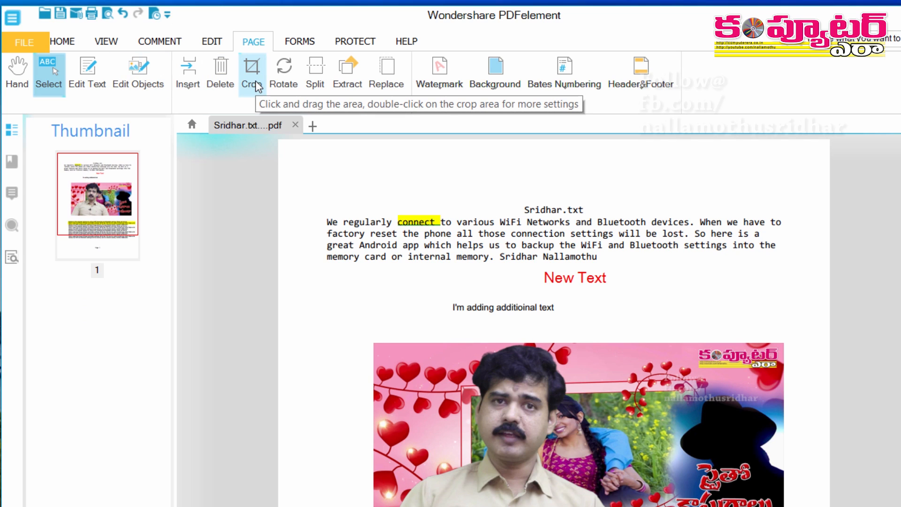
Mark a crop area just inside the page margins around the text and picture, and cancel the crop
{"action": "left_click", "coordinate": [255, 80]}
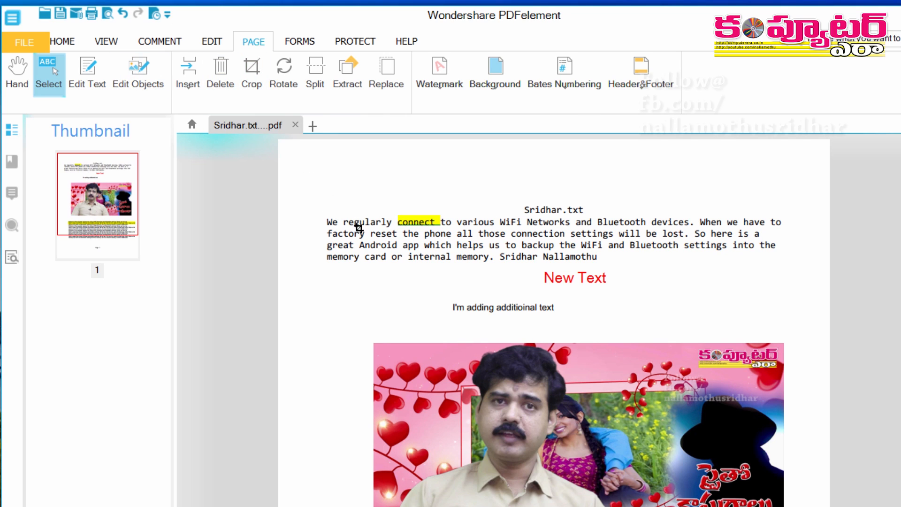
{"action": "left_click_drag", "start_coordinate": [303, 173], "coordinate": [815, 506]}
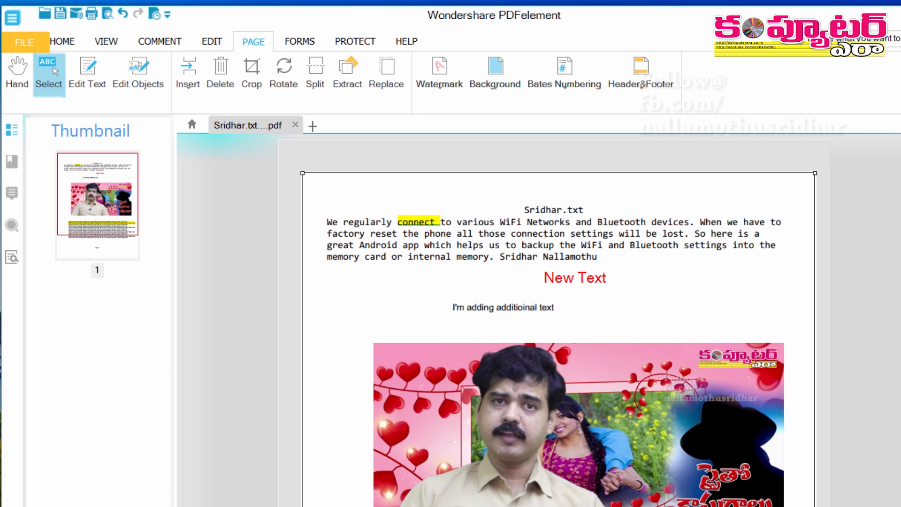
{"action": "left_click", "coordinate": [244, 328]}
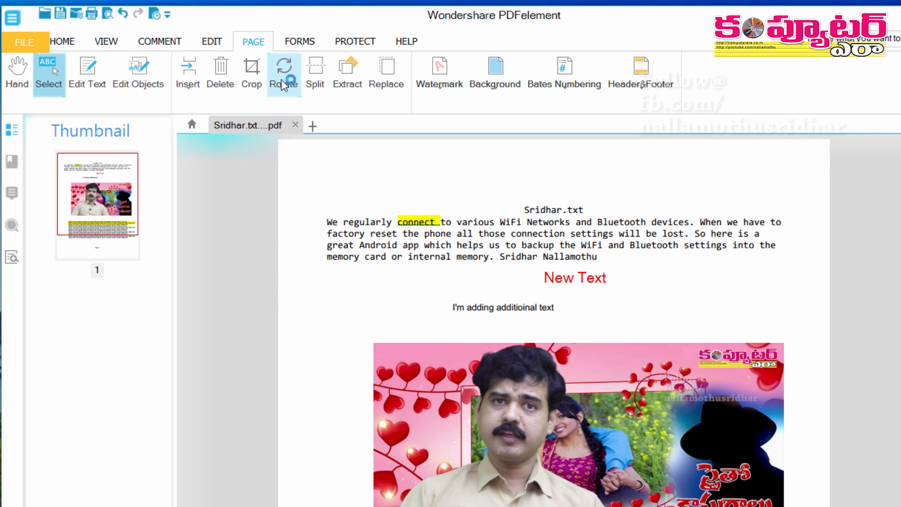
Examine the Extract Pages and Replace Pages options, leaving each without applying it
{"action": "left_click", "coordinate": [346, 75]}
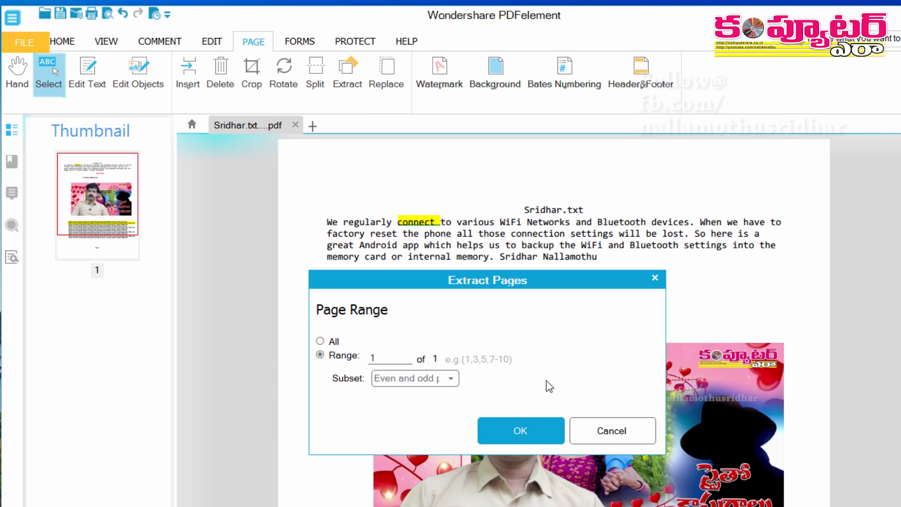
{"action": "left_click", "coordinate": [613, 431]}
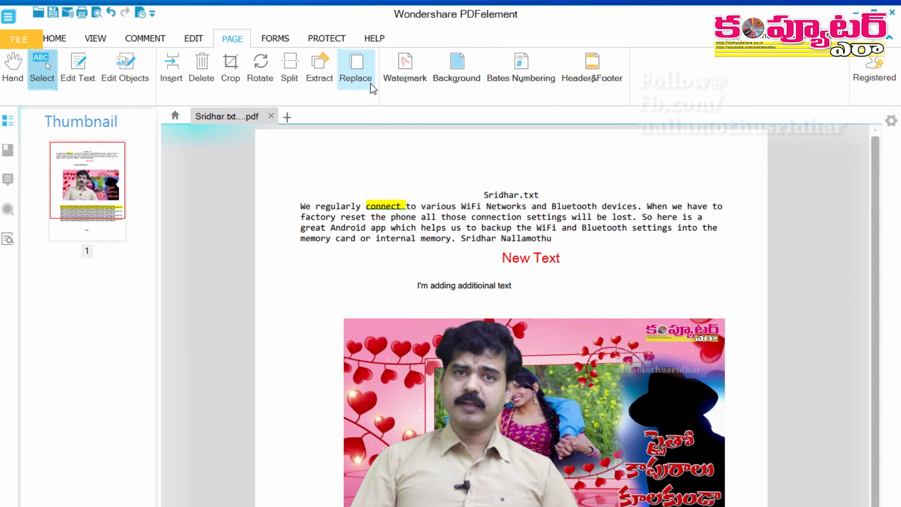
{"action": "left_click", "coordinate": [359, 85]}
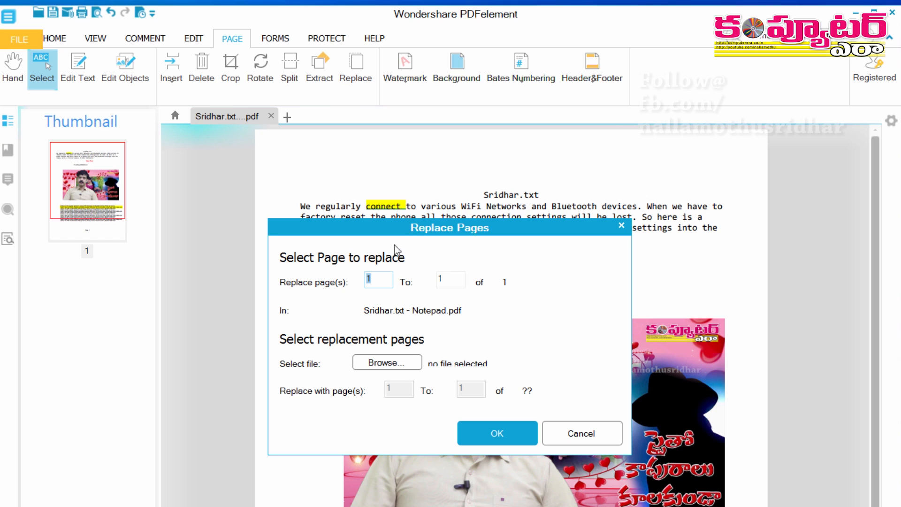
{"action": "left_click", "coordinate": [566, 438]}
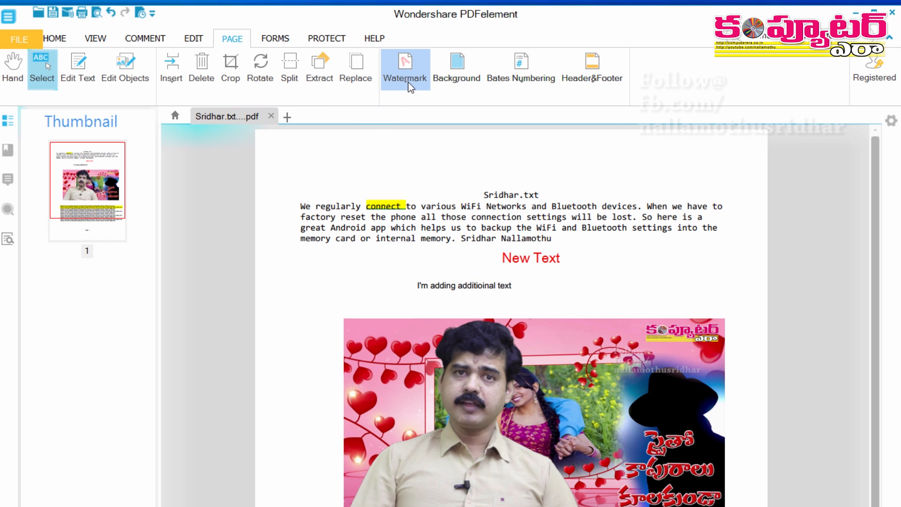
Add a new text watermark reading "Copyrighted" to the document, keeping the default font and centre position
{"action": "left_click", "coordinate": [407, 77]}
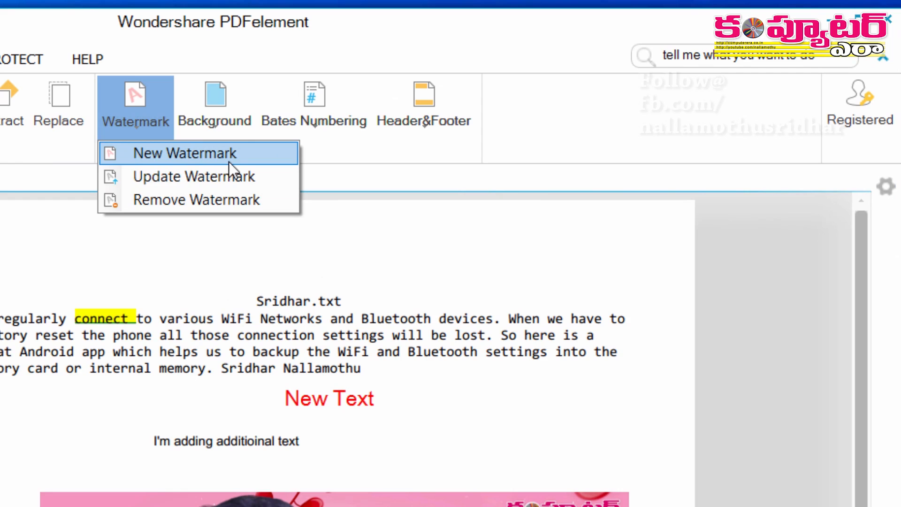
{"action": "left_click", "coordinate": [404, 106]}
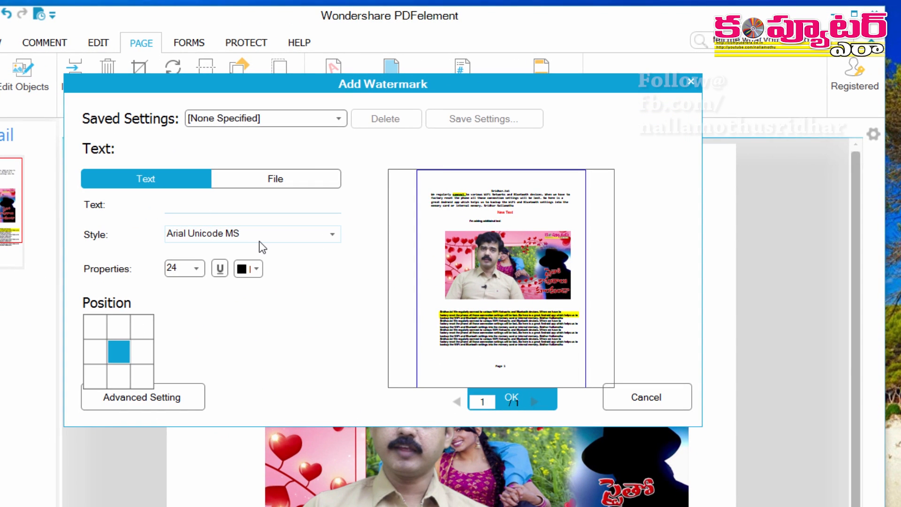
{"action": "type", "text": "Copy"}
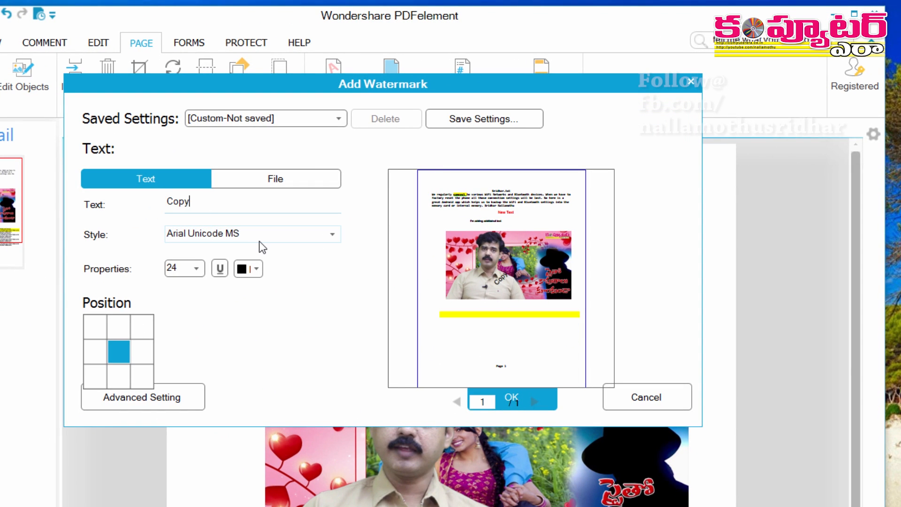
{"action": "type", "text": "righted"}
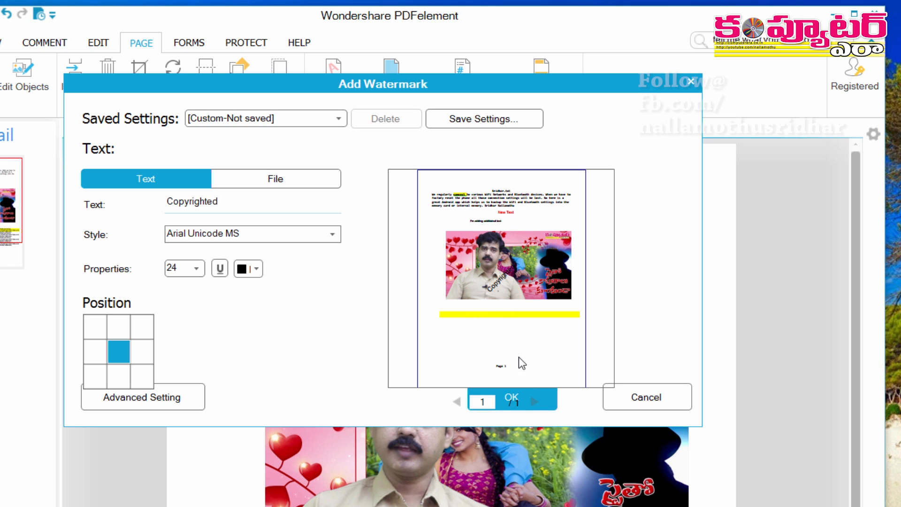
{"action": "left_click", "coordinate": [510, 400]}
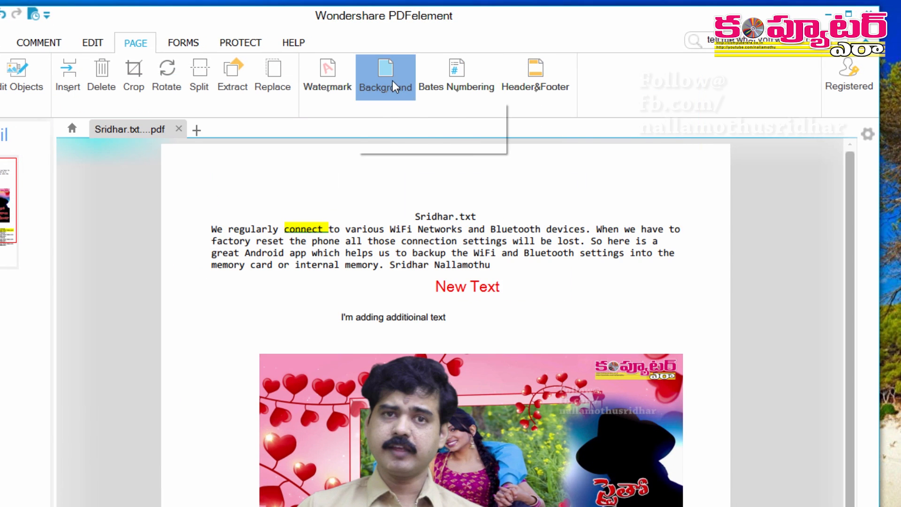
Preview a new orange page background at full opacity for all pages, and cancel it
{"action": "left_click", "coordinate": [392, 81]}
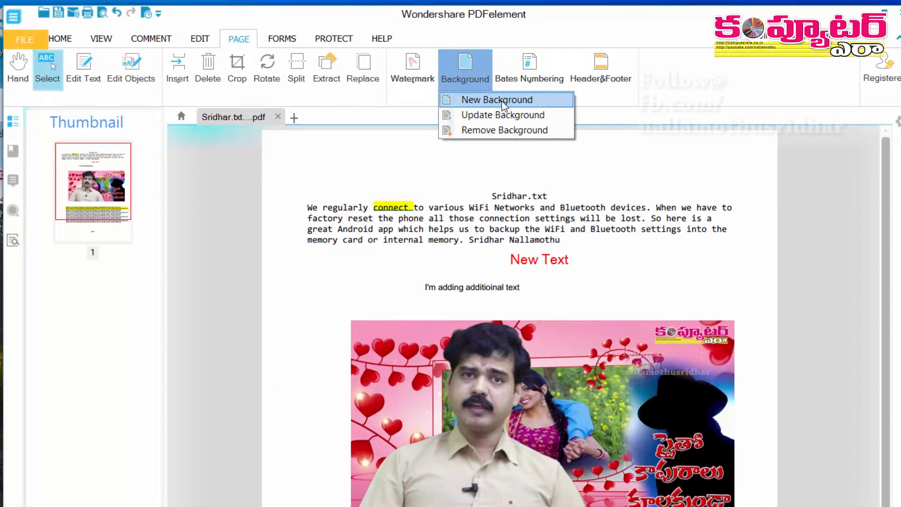
{"action": "left_click", "coordinate": [503, 103]}
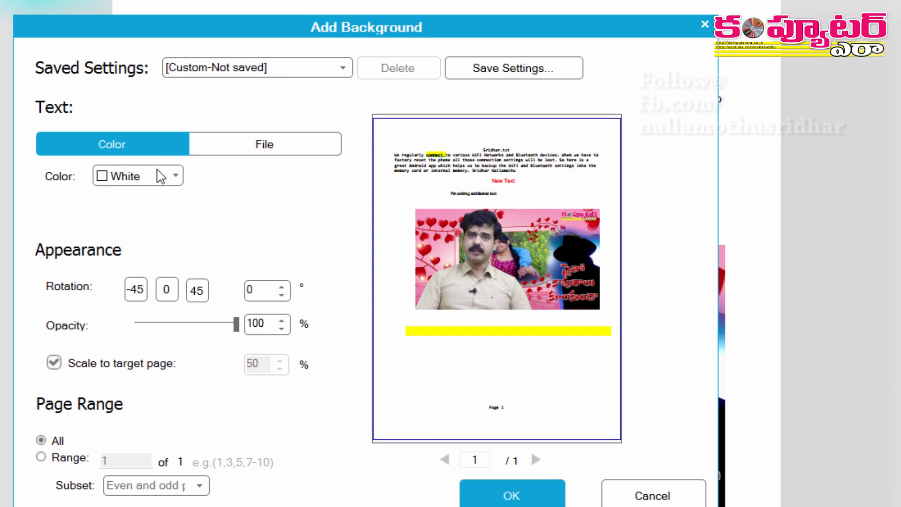
{"action": "left_click", "coordinate": [259, 241]}
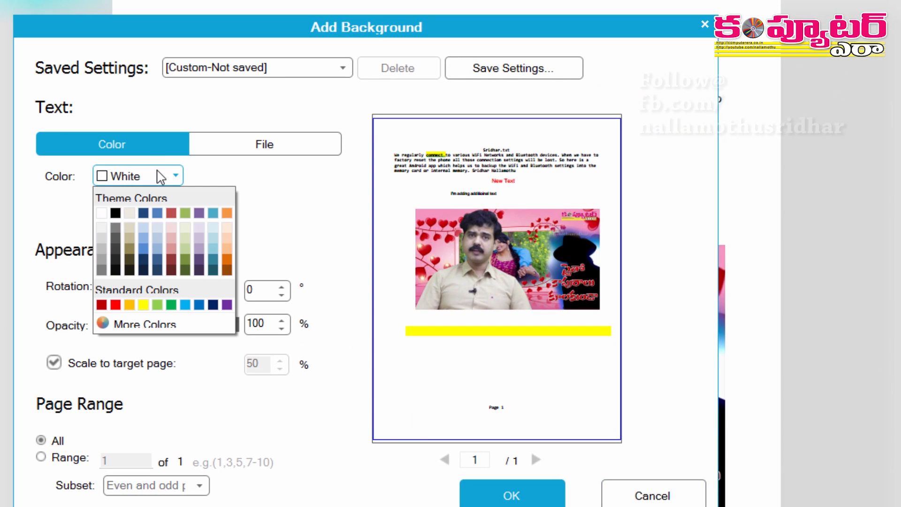
{"action": "left_click", "coordinate": [224, 215]}
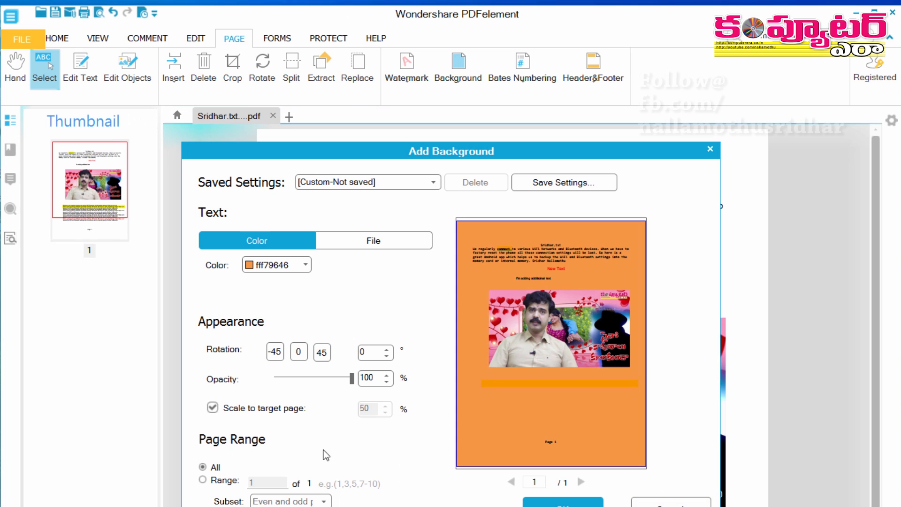
{"action": "left_click", "coordinate": [671, 505]}
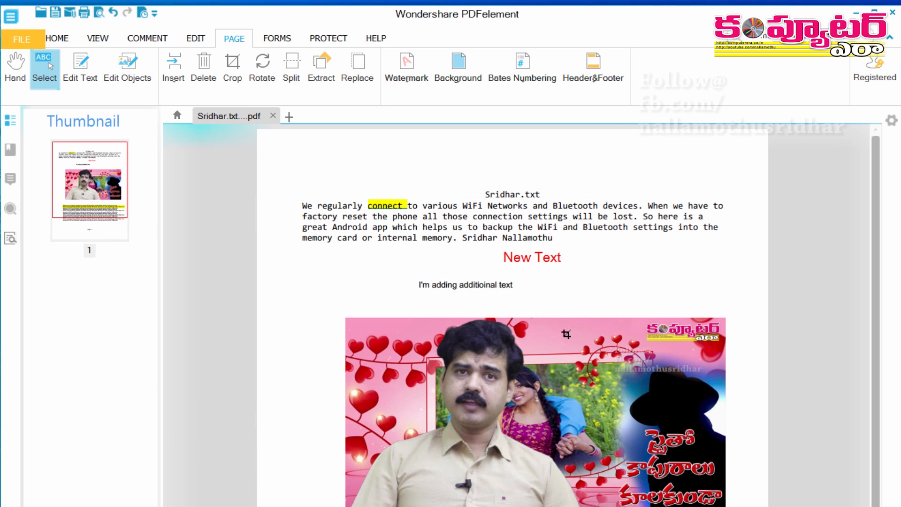
Examine the Bates numbering and new header and footer options, including the available font styles, without applying any
{"action": "left_click", "coordinate": [523, 87]}
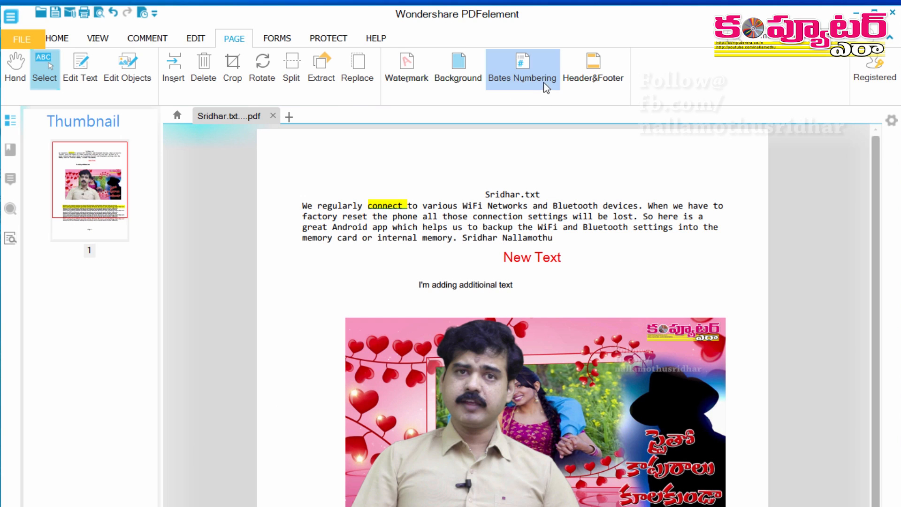
{"action": "left_click", "coordinate": [600, 83]}
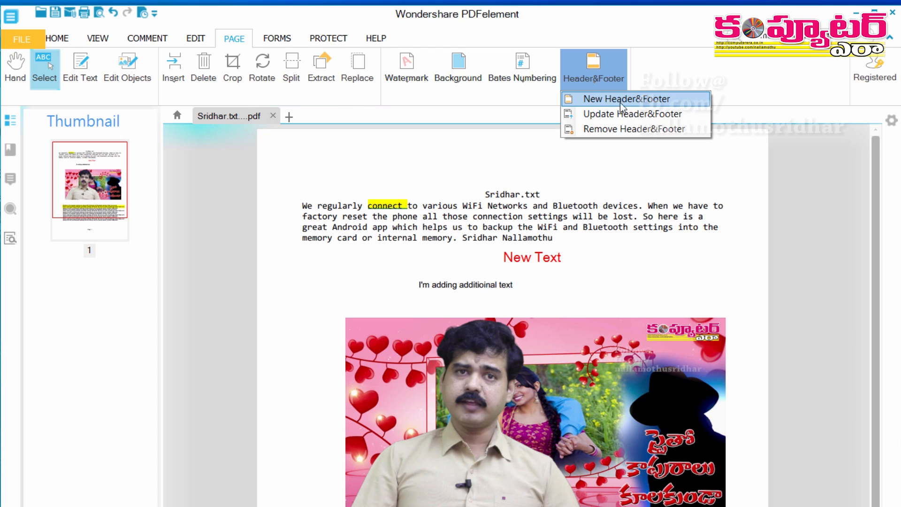
{"action": "left_click", "coordinate": [636, 100]}
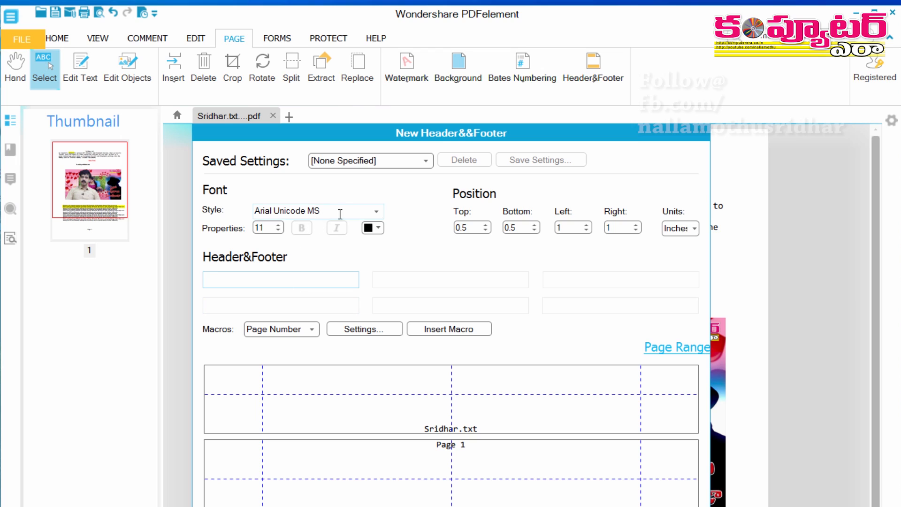
{"action": "left_click", "coordinate": [348, 212]}
{"action": "left_click", "coordinate": [381, 215]}
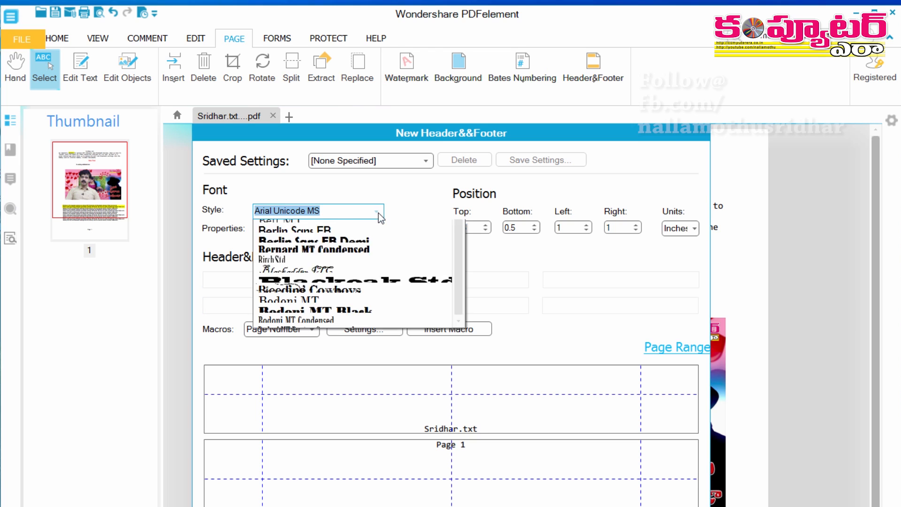
{"action": "scroll", "coordinate": [380, 216], "scroll_direction": "up", "scroll_amount": 5}
{"action": "left_click", "coordinate": [381, 217]}
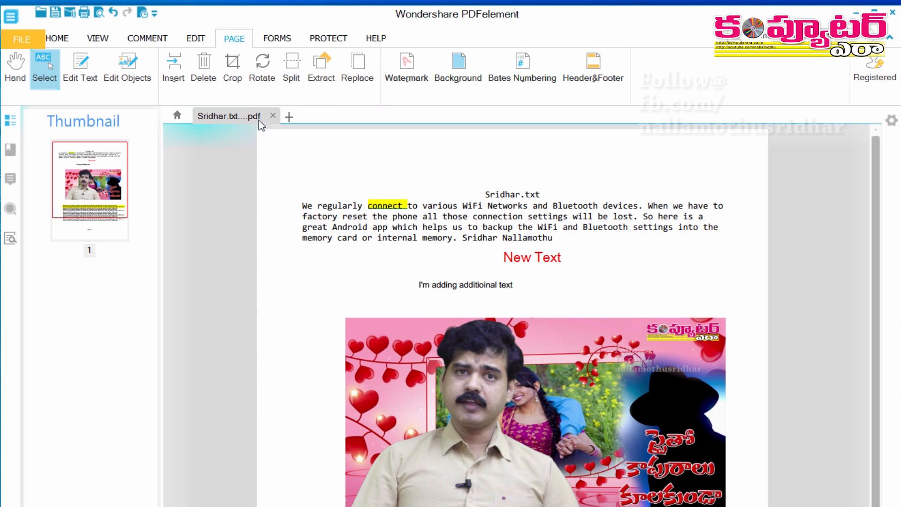
Draw a check box field beside the added text line and a list box field over the upper paragraph
{"action": "left_click", "coordinate": [270, 43]}
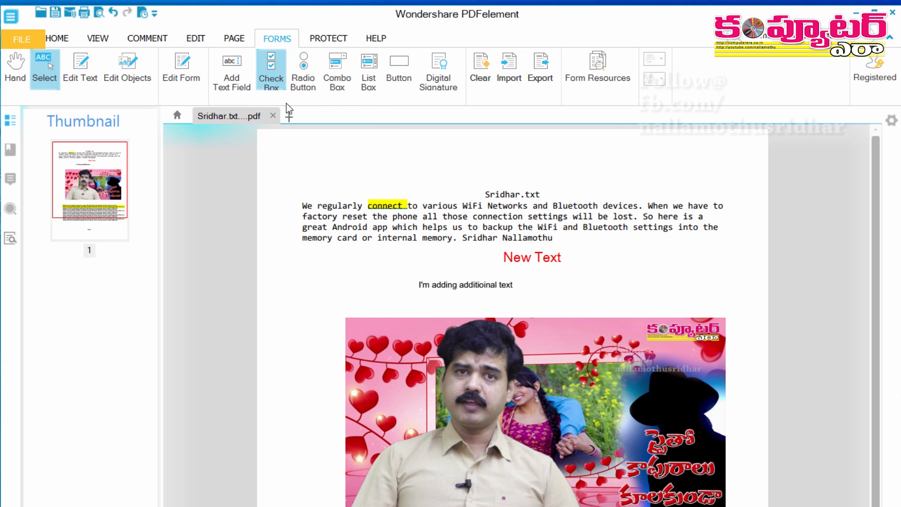
{"action": "left_click", "coordinate": [271, 71]}
{"action": "left_click_drag", "start_coordinate": [300, 284], "coordinate": [392, 347]}
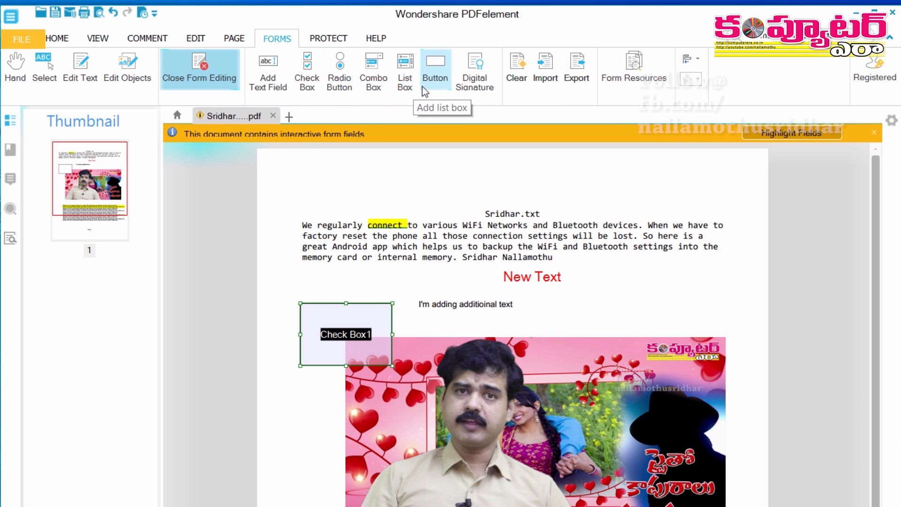
{"action": "left_click", "coordinate": [405, 87]}
{"action": "left_click_drag", "start_coordinate": [507, 177], "coordinate": [654, 289]}
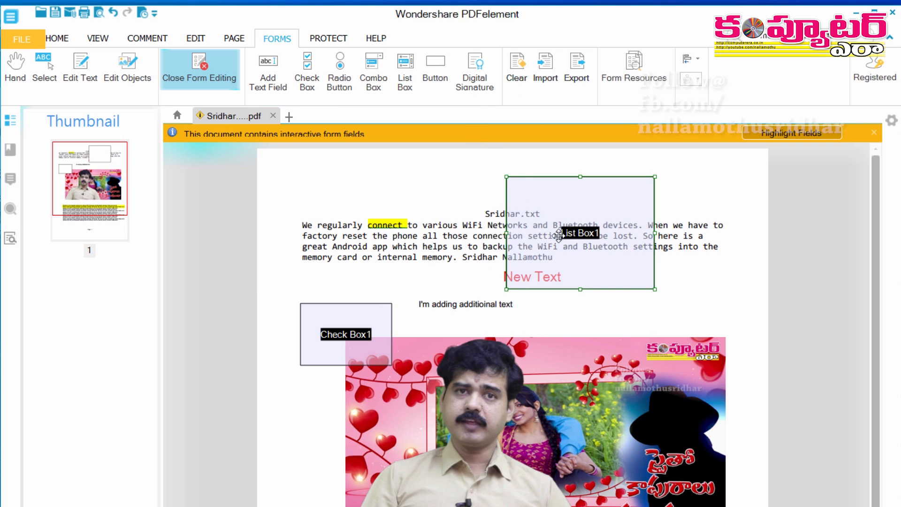
Delete the list box and the check box form fields from the page
{"action": "key", "text": "Delete"}
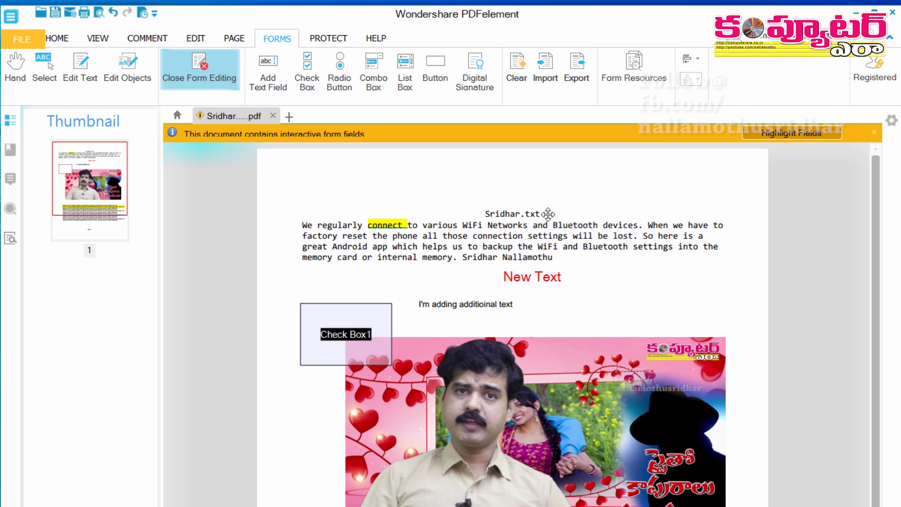
{"action": "left_click", "coordinate": [356, 319]}
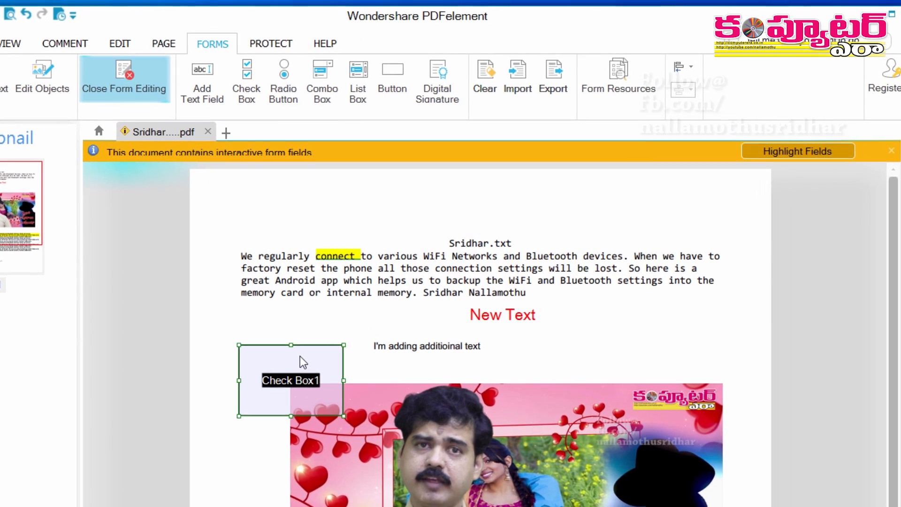
{"action": "key", "text": "Delete"}
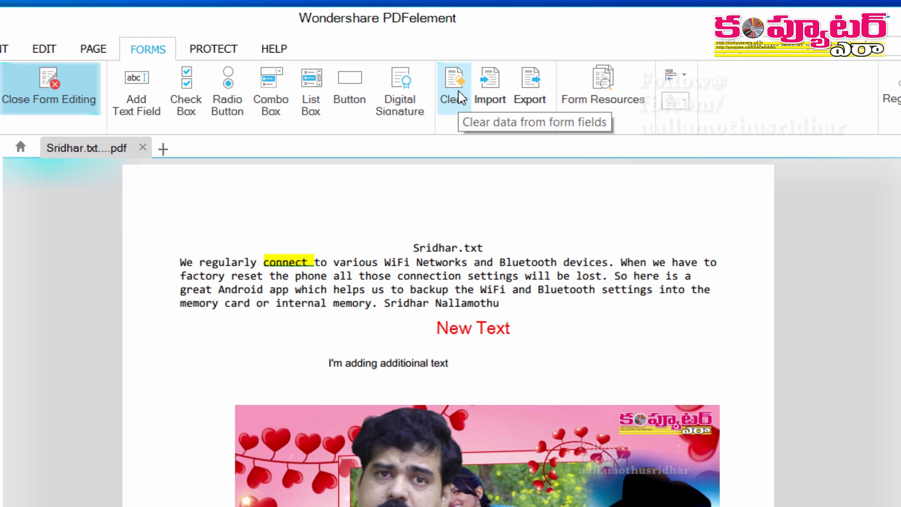
Look at the form data import and the Form Resources template library, and return to the edited document
{"action": "left_click", "coordinate": [495, 105]}
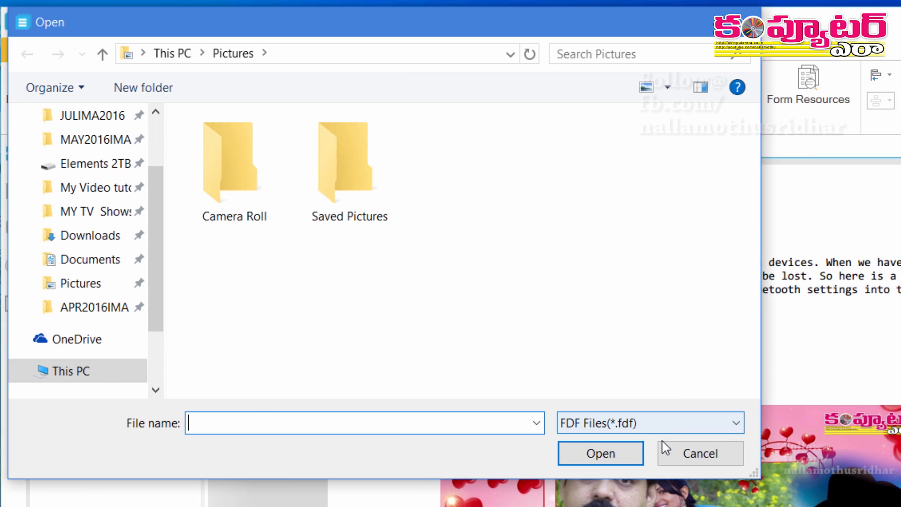
{"action": "left_click", "coordinate": [698, 455]}
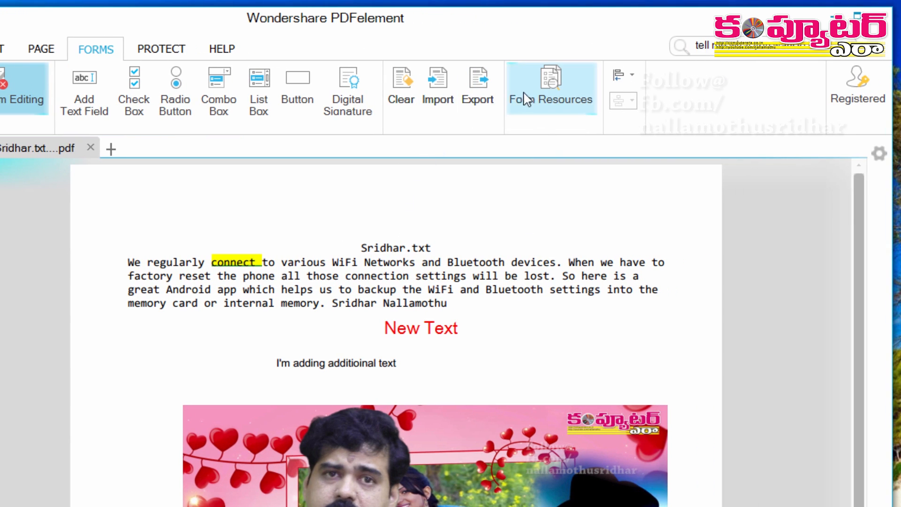
{"action": "left_click", "coordinate": [556, 92]}
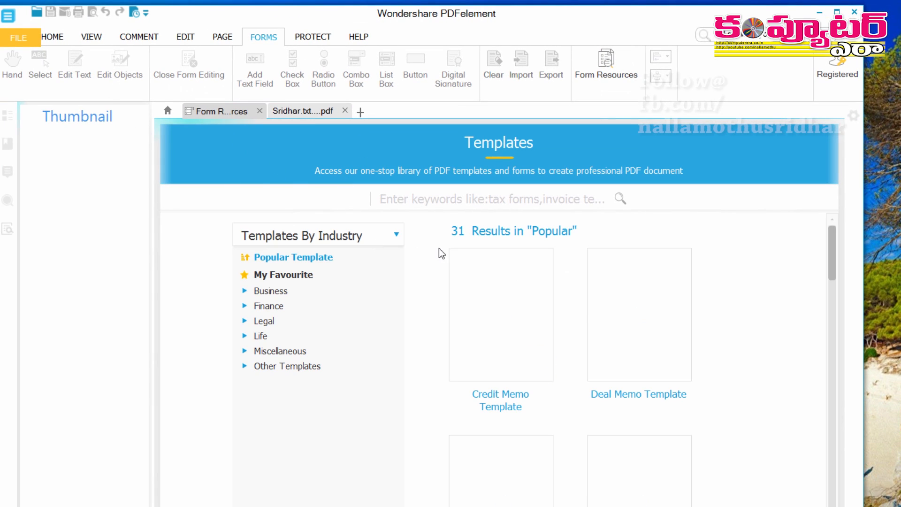
{"action": "left_click", "coordinate": [306, 112]}
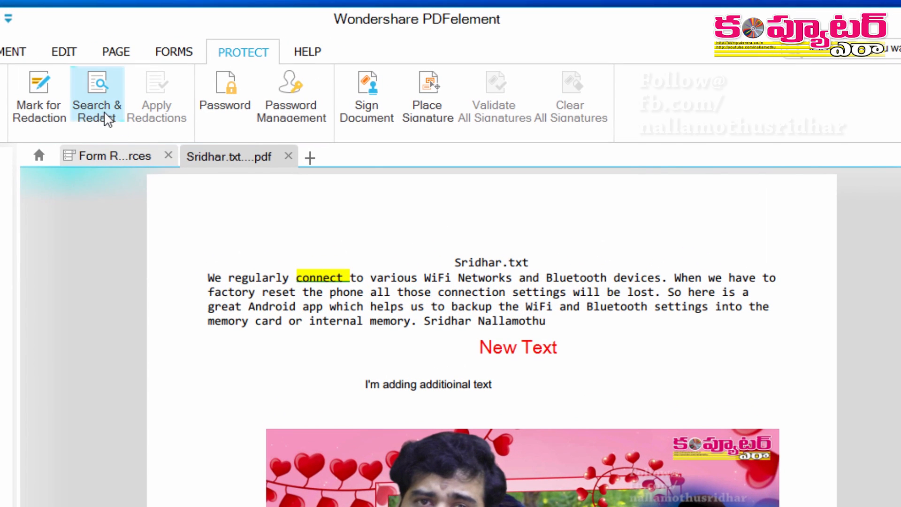
Enable the document-open and permissions password requirements, check the allowed printing setting, and cancel the password security settings
{"action": "left_click", "coordinate": [226, 110]}
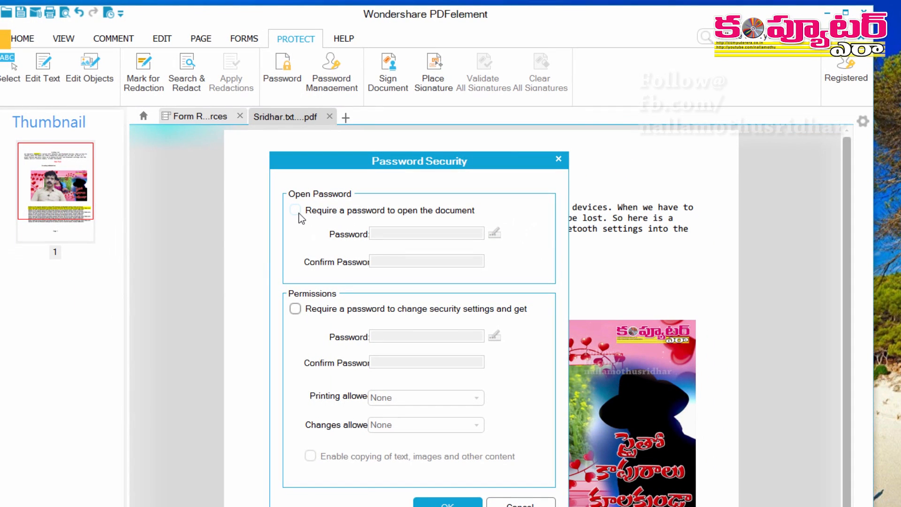
{"action": "left_click", "coordinate": [299, 212]}
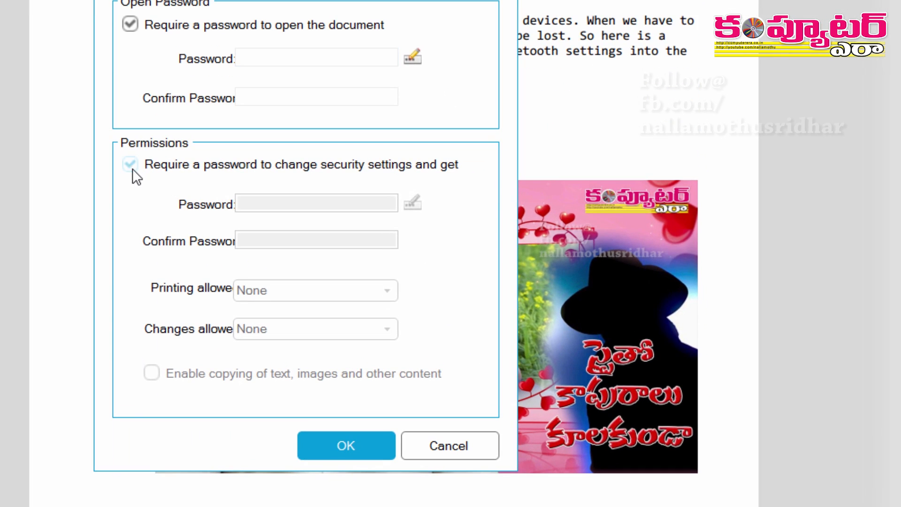
{"action": "left_click", "coordinate": [333, 289]}
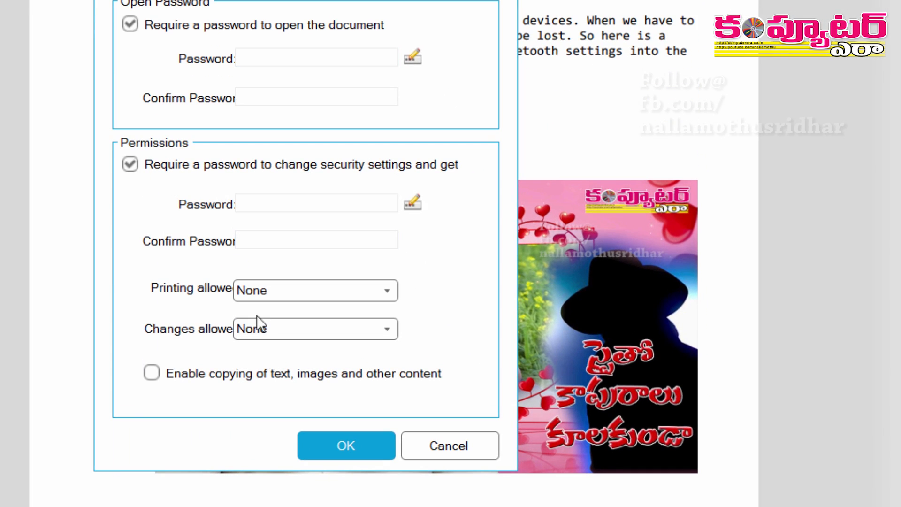
{"action": "left_click", "coordinate": [257, 294]}
{"action": "left_click", "coordinate": [257, 294]}
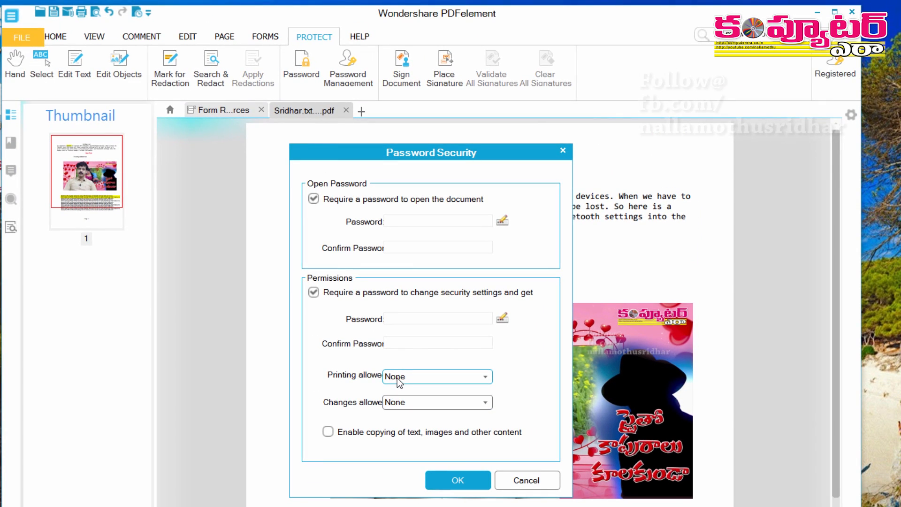
{"action": "left_click", "coordinate": [518, 483]}
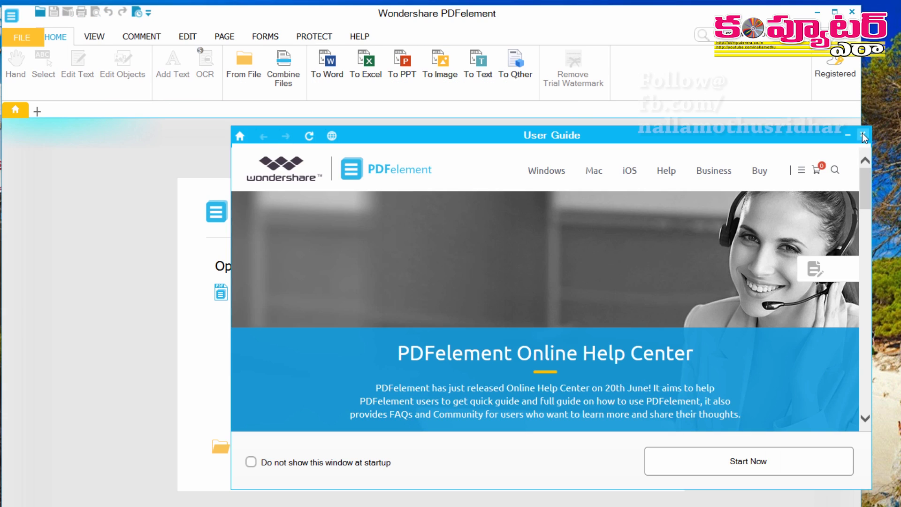
Close the user guide and open the Notepad text PDF from the Desktop for editing
{"action": "left_click", "coordinate": [862, 136]}
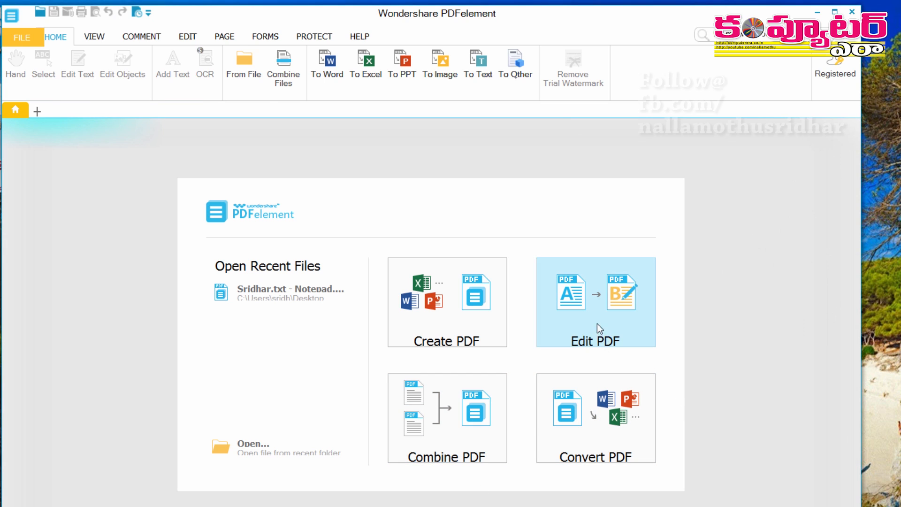
{"action": "left_click", "coordinate": [575, 334]}
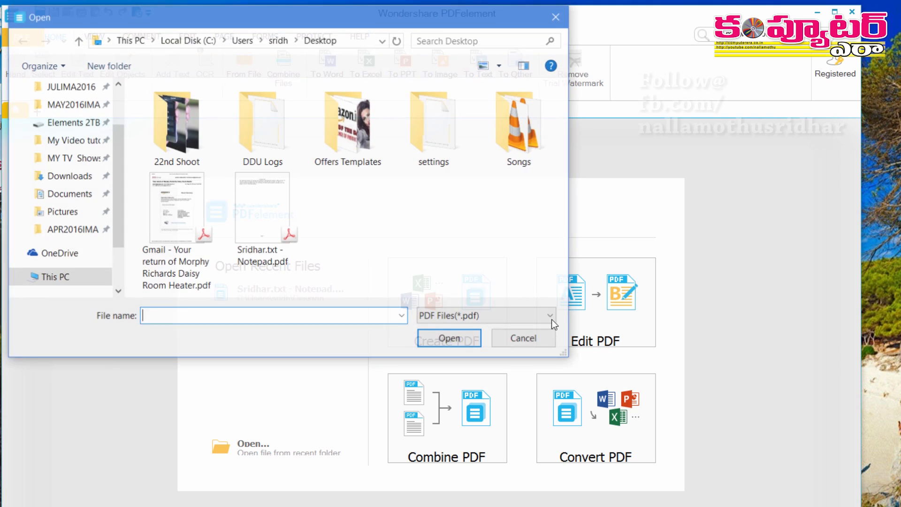
{"action": "left_click", "coordinate": [277, 226]}
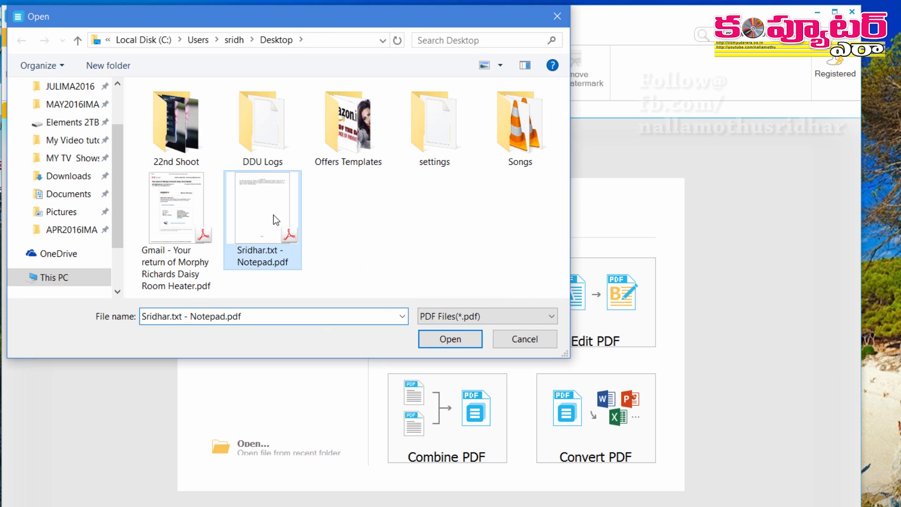
{"action": "left_click", "coordinate": [458, 340]}
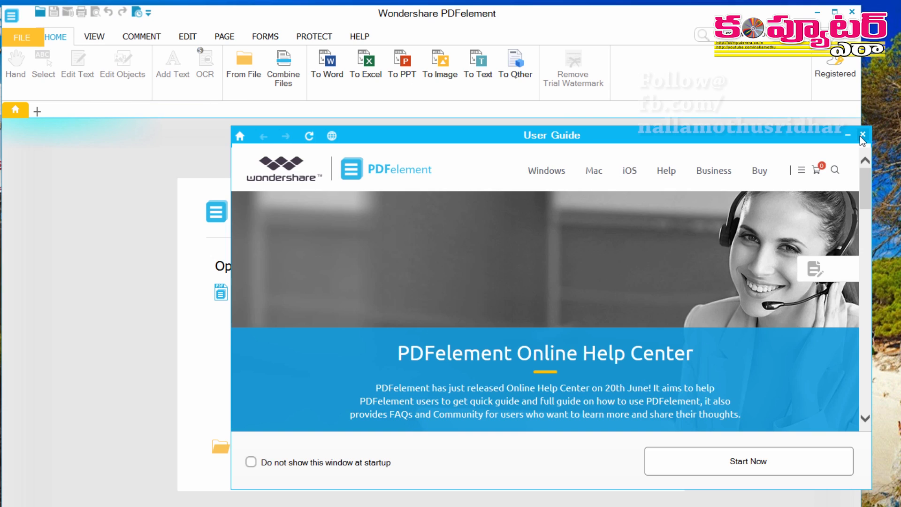
Close the user guide, look through the Desktop files available for combining into a PDF, and close the Combine Files tool
{"action": "left_click", "coordinate": [876, 132]}
{"action": "left_click", "coordinate": [469, 430]}
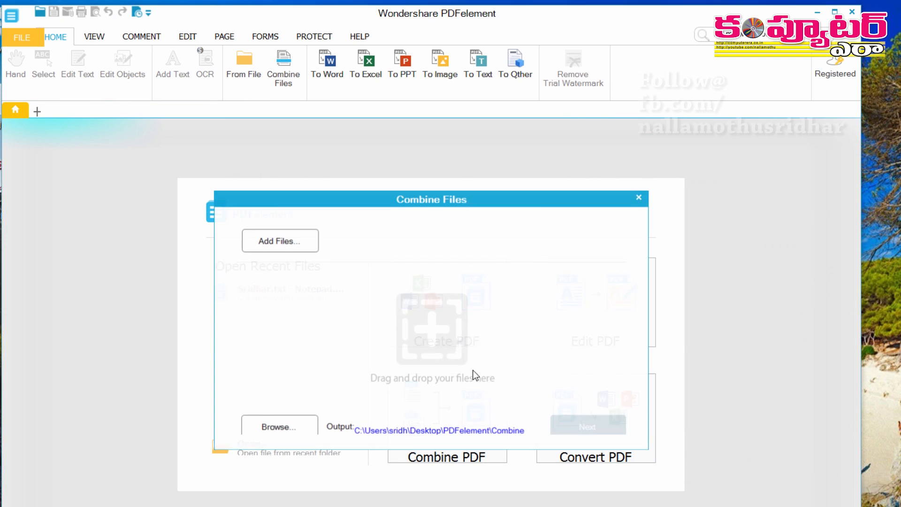
{"action": "left_click", "coordinate": [307, 247]}
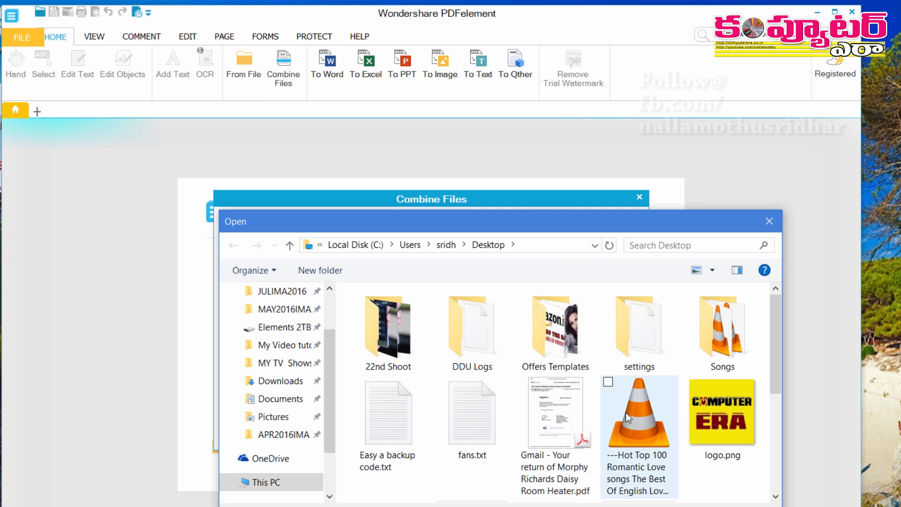
{"action": "scroll", "coordinate": [583, 404], "scroll_direction": "down", "scroll_amount": 5}
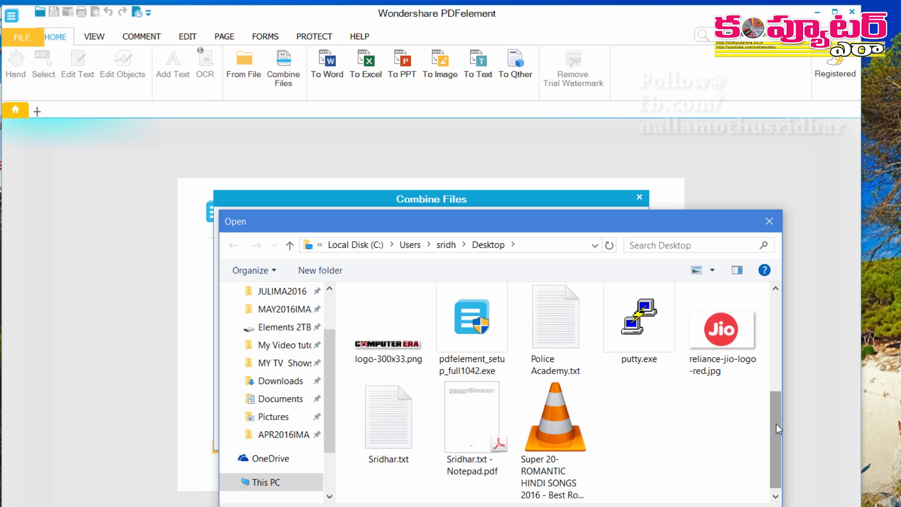
{"action": "left_click_drag", "start_coordinate": [776, 424], "coordinate": [806, 447]}
{"action": "key", "text": "Escape"}
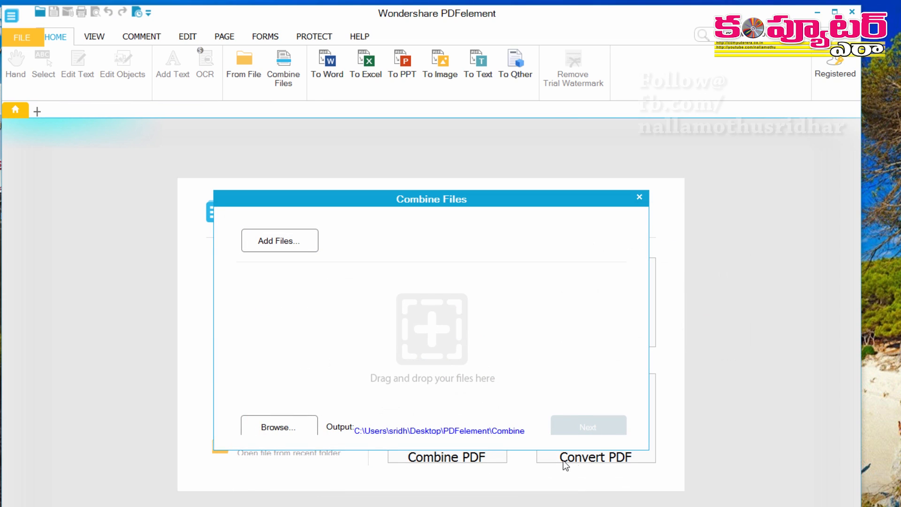
{"action": "left_click", "coordinate": [639, 198]}
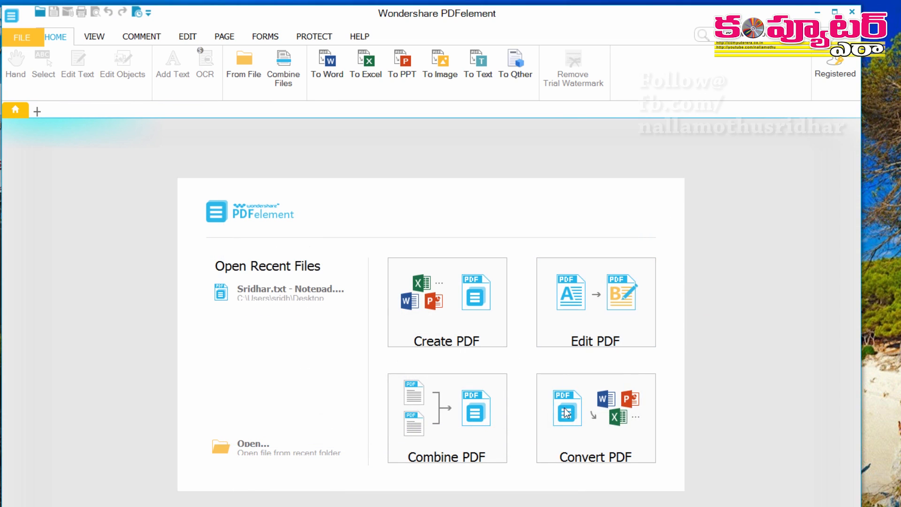
Start a PDF conversion and add the Notepad text PDF from the Desktop as the file to convert
{"action": "left_click", "coordinate": [598, 425]}
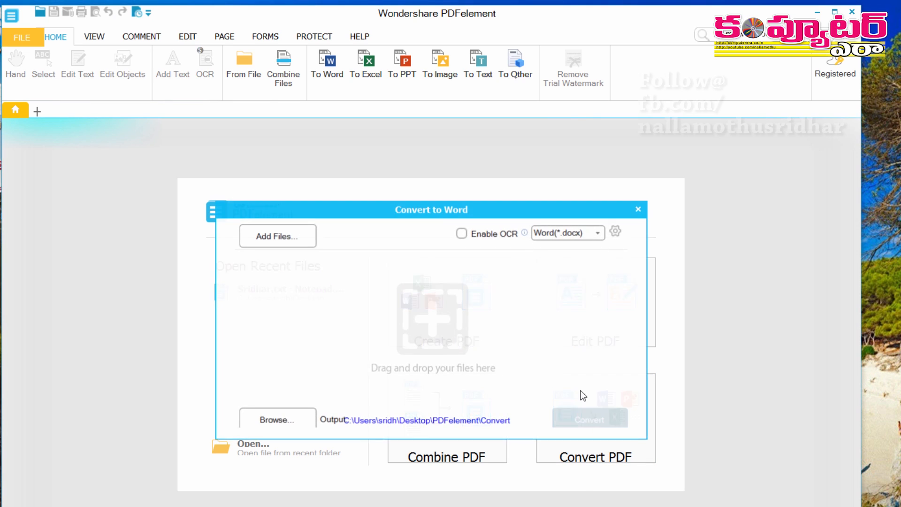
{"action": "left_click", "coordinate": [298, 238]}
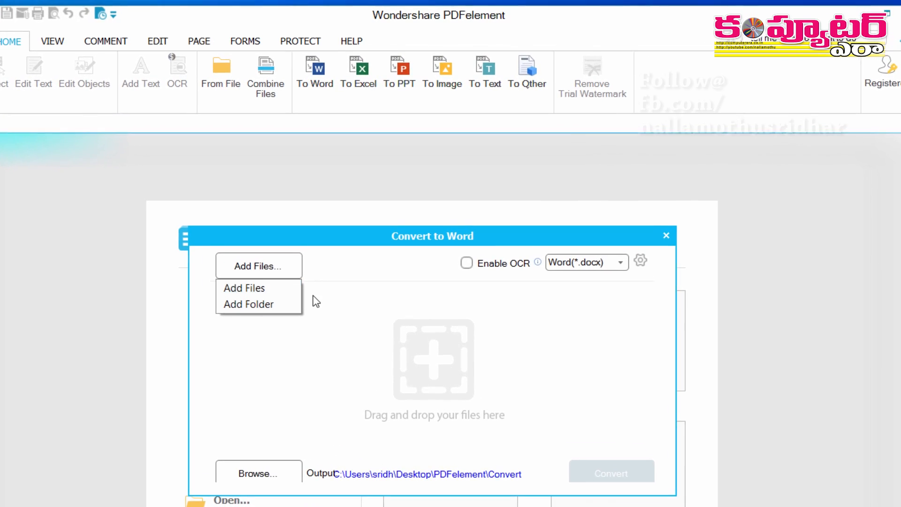
{"action": "left_click", "coordinate": [287, 296]}
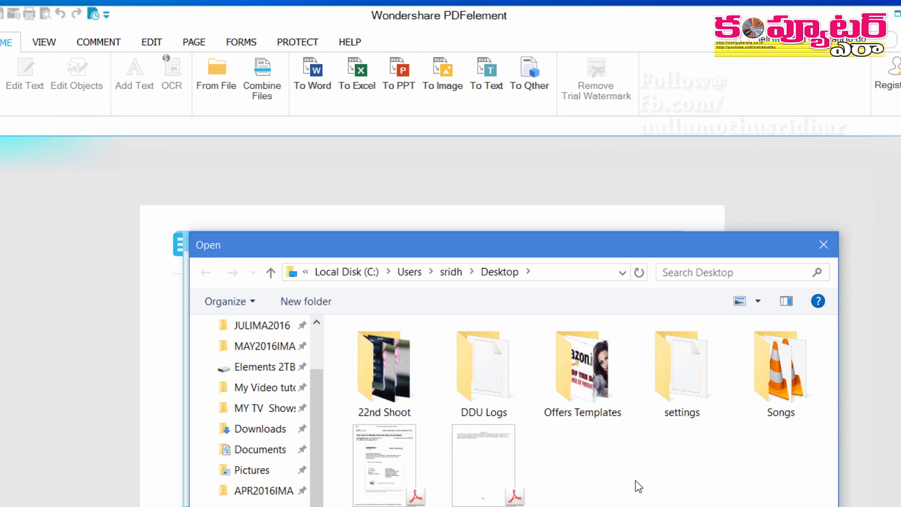
{"action": "left_click", "coordinate": [495, 479]}
{"action": "double_click", "coordinate": [478, 466]}
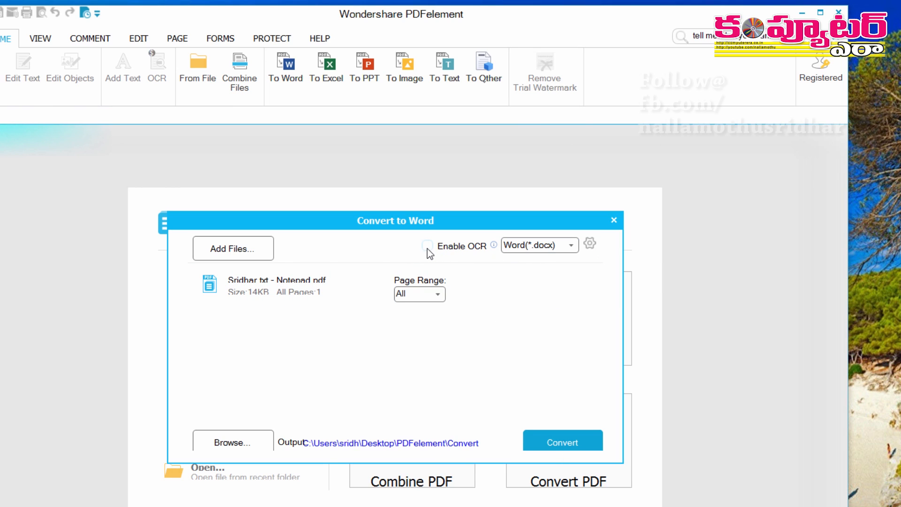
Review the available output formats, keep Word(*.docx), convert the PDF and finish the conversion
{"action": "left_click", "coordinate": [528, 248]}
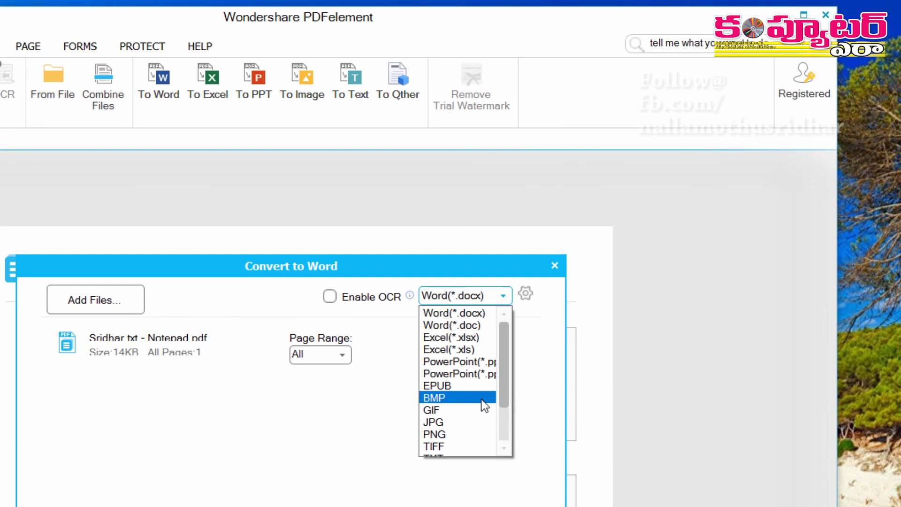
{"action": "scroll", "coordinate": [480, 428], "scroll_direction": "down", "scroll_amount": 2}
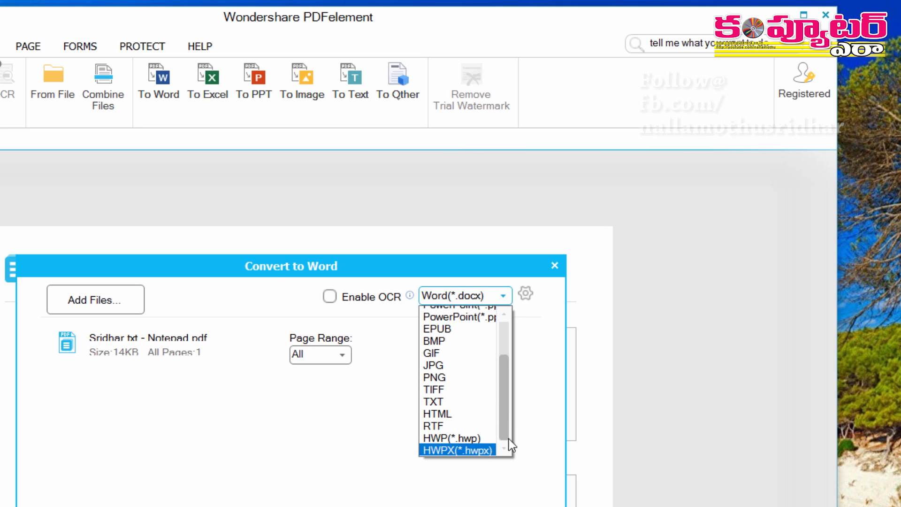
{"action": "scroll", "coordinate": [459, 348], "scroll_direction": "up", "scroll_amount": 2}
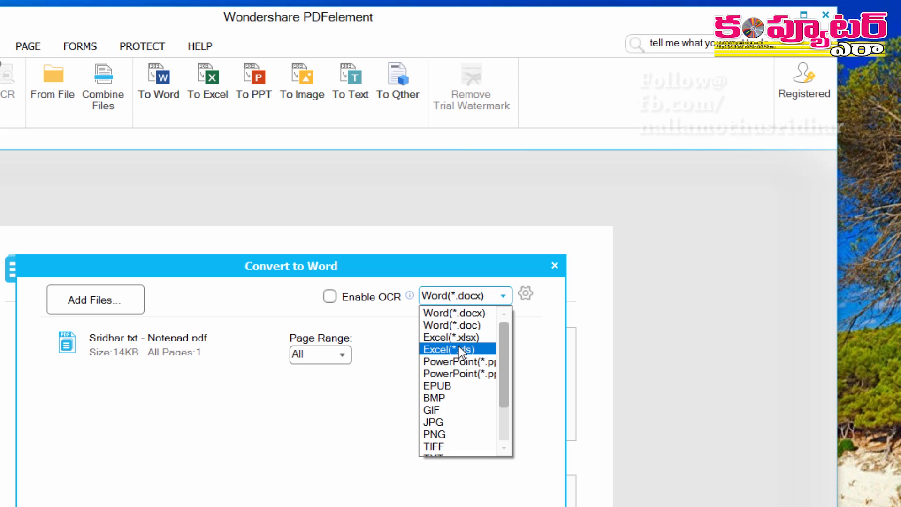
{"action": "left_click", "coordinate": [457, 316]}
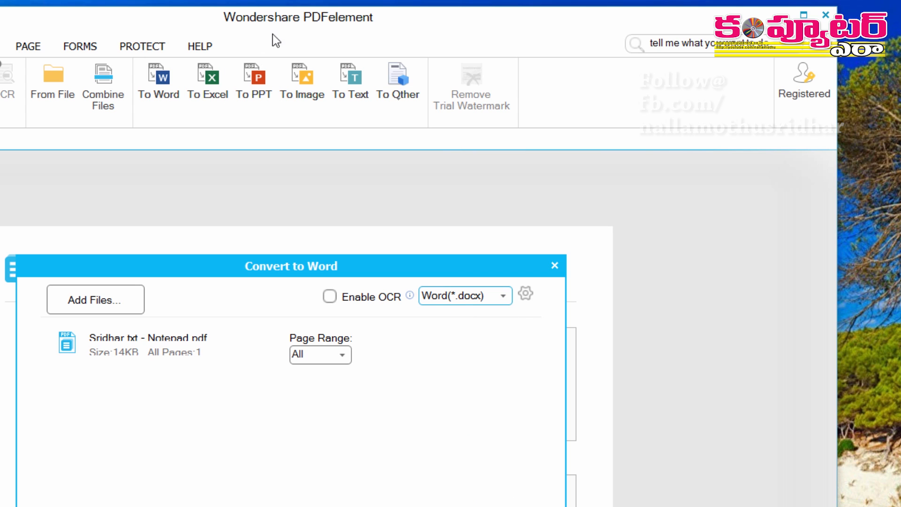
{"action": "left_click", "coordinate": [559, 450]}
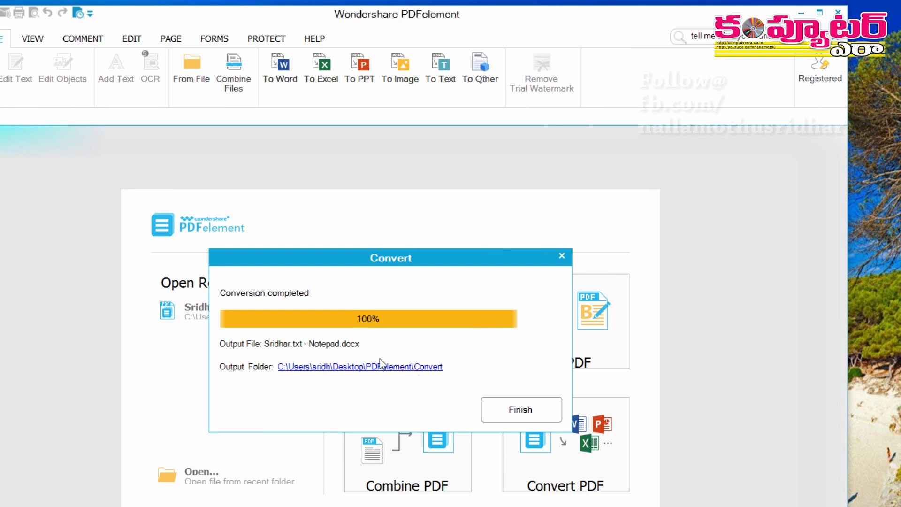
{"action": "left_click", "coordinate": [506, 410]}
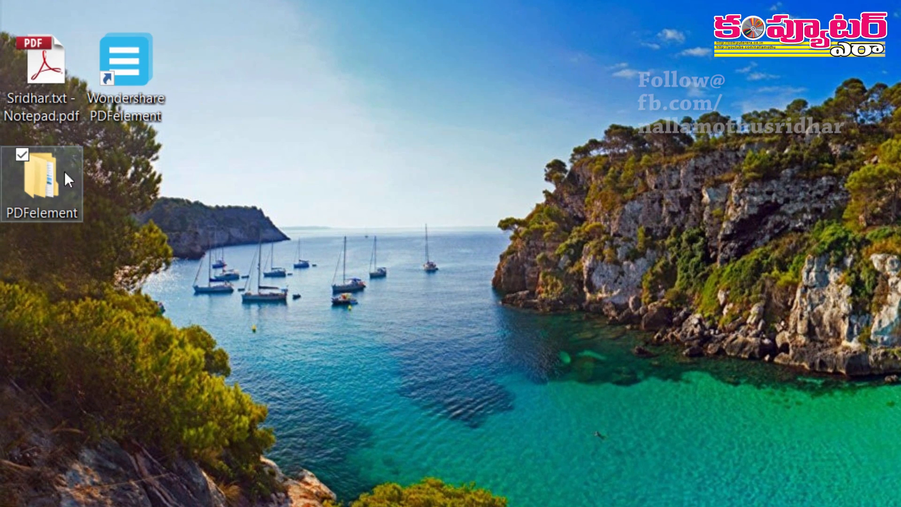
Open the converted Word document from the PDFelement Convert folder on the Desktop and check that its paragraph text is selectable
{"action": "double_click", "coordinate": [64, 173]}
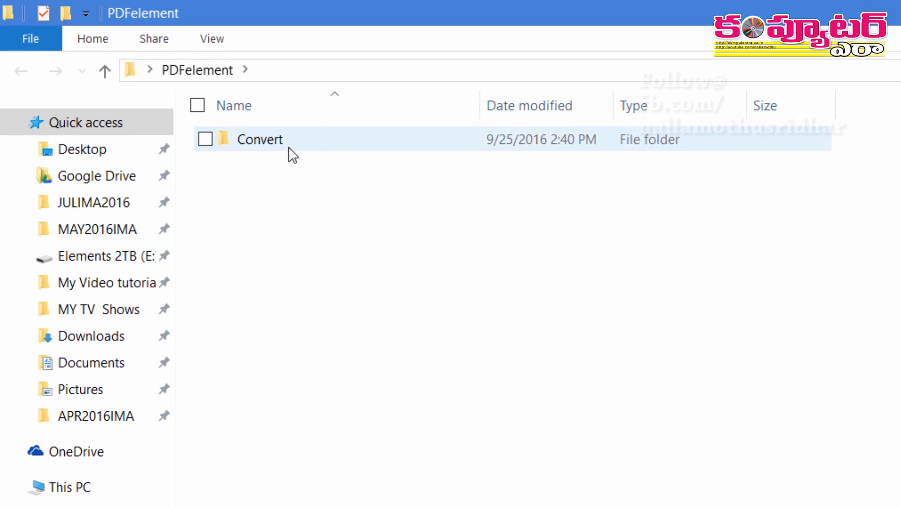
{"action": "double_click", "coordinate": [288, 146]}
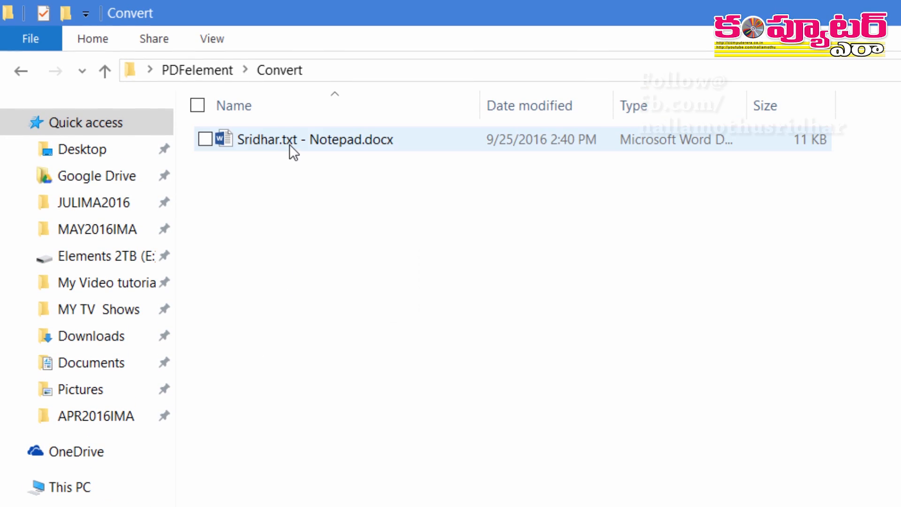
{"action": "double_click", "coordinate": [317, 148]}
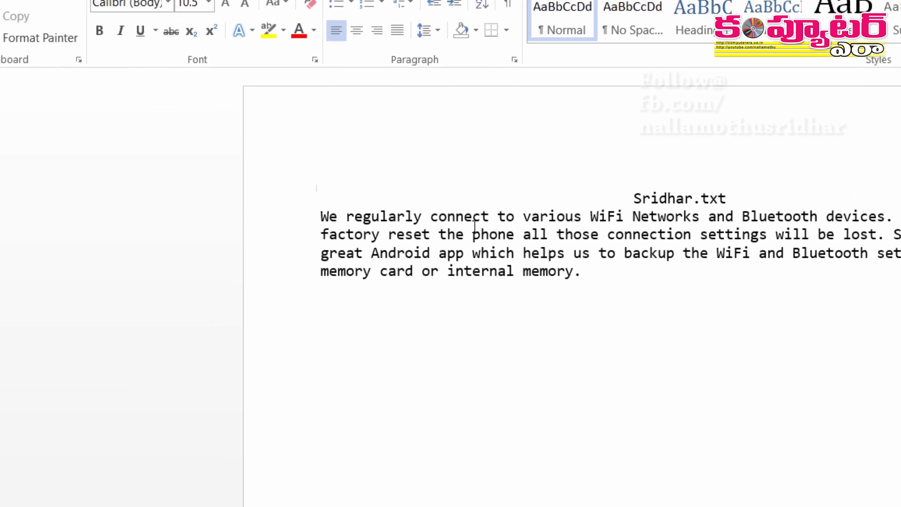
{"action": "left_click_drag", "start_coordinate": [475, 228], "coordinate": [604, 288]}
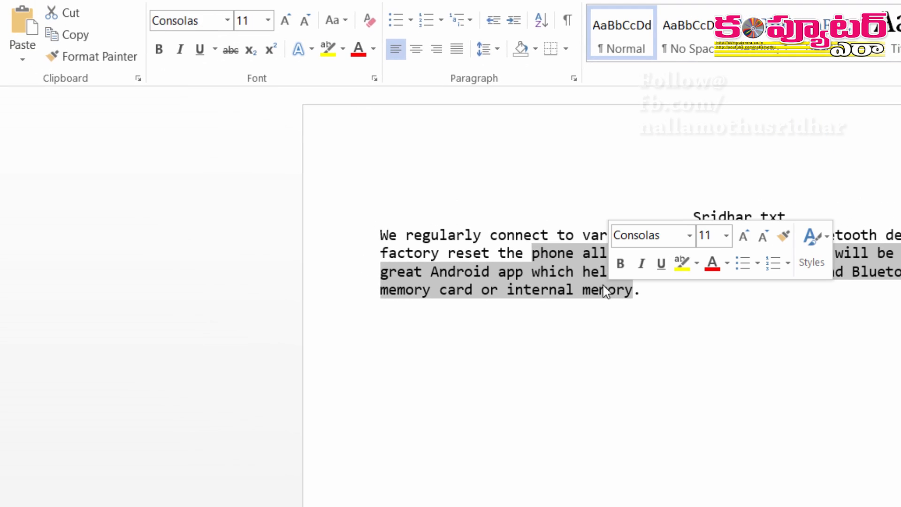
{"action": "left_click", "coordinate": [413, 273]}
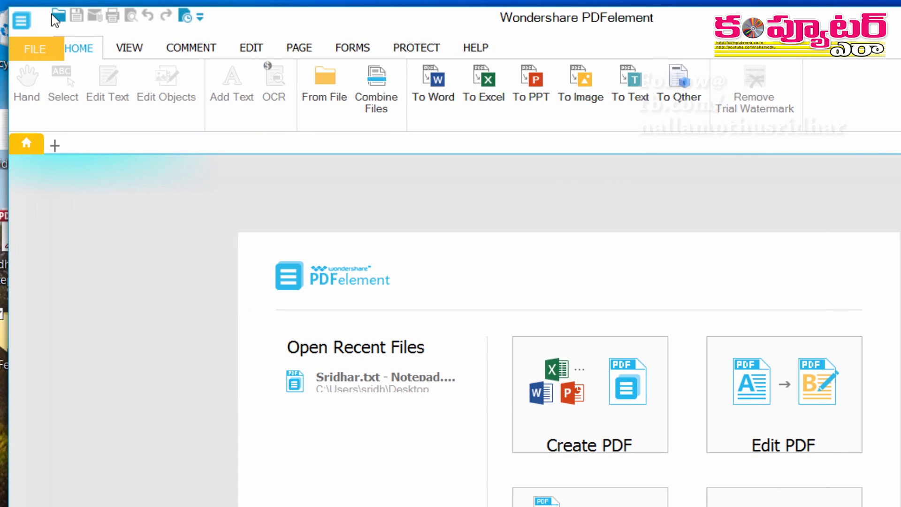
Look at the customization options of PDFelement's quick access toolbar and close them without changes
{"action": "left_click", "coordinate": [200, 18]}
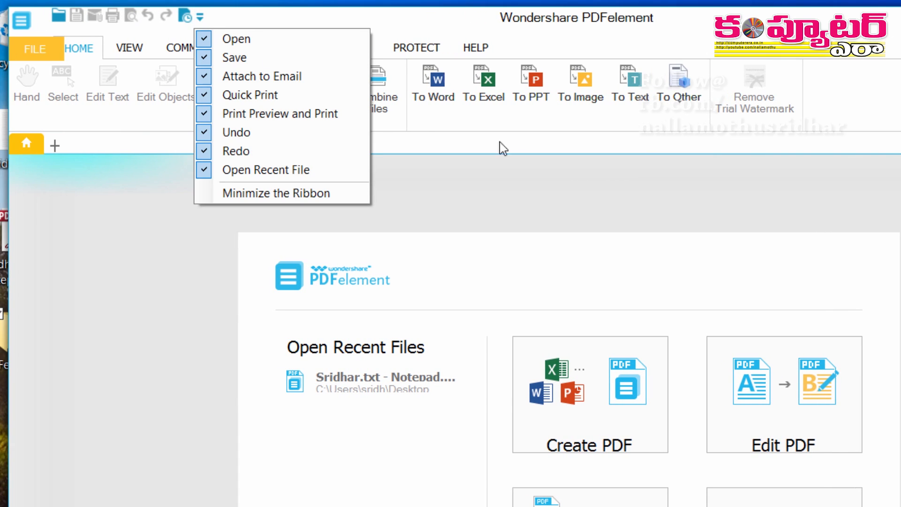
{"action": "left_click", "coordinate": [565, 202]}
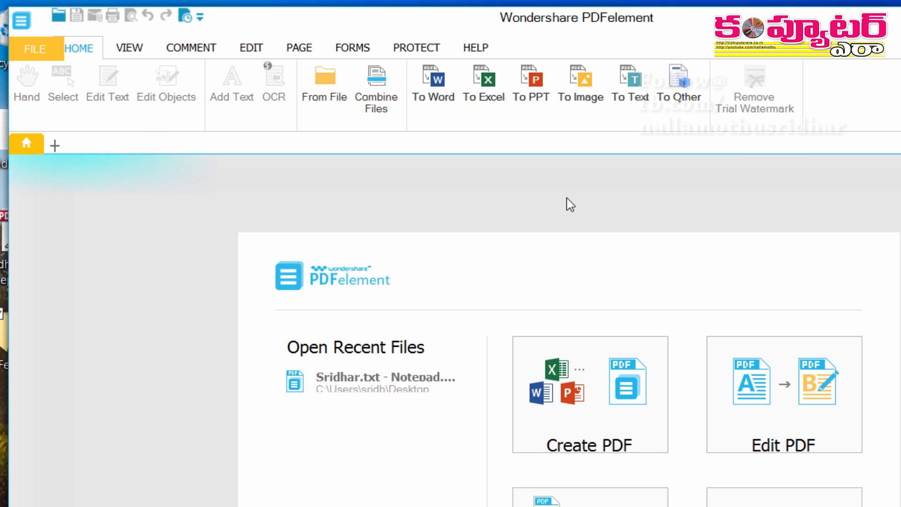